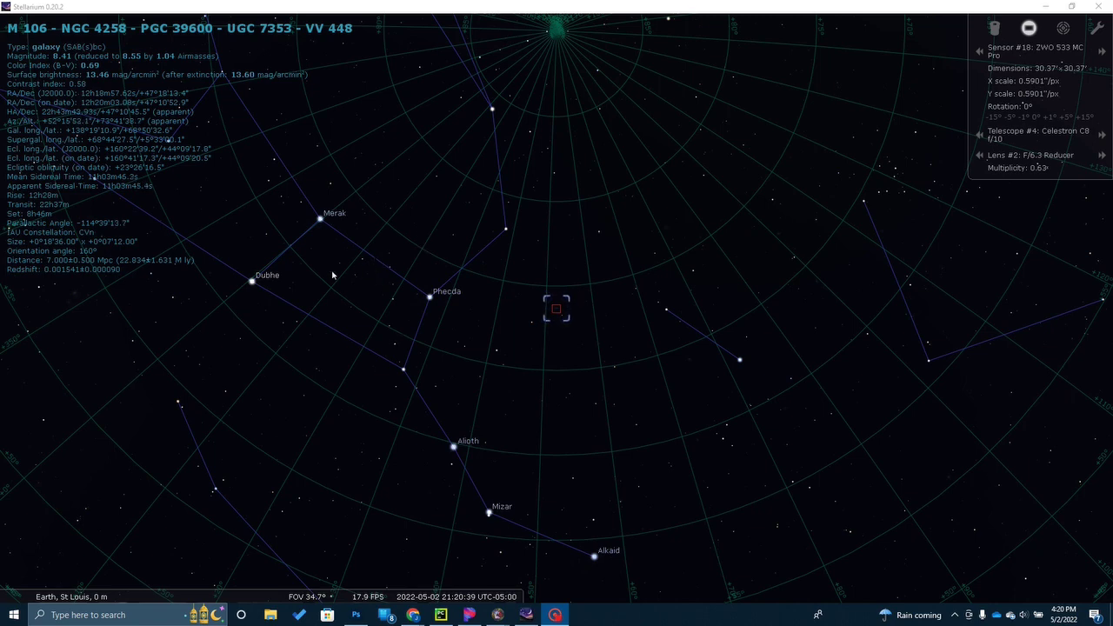
Zoom out and back in on M106 in Stellarium until the 30.37′ × 30.37′ sensor frame shows.
scroll(426, 405, down, 5)
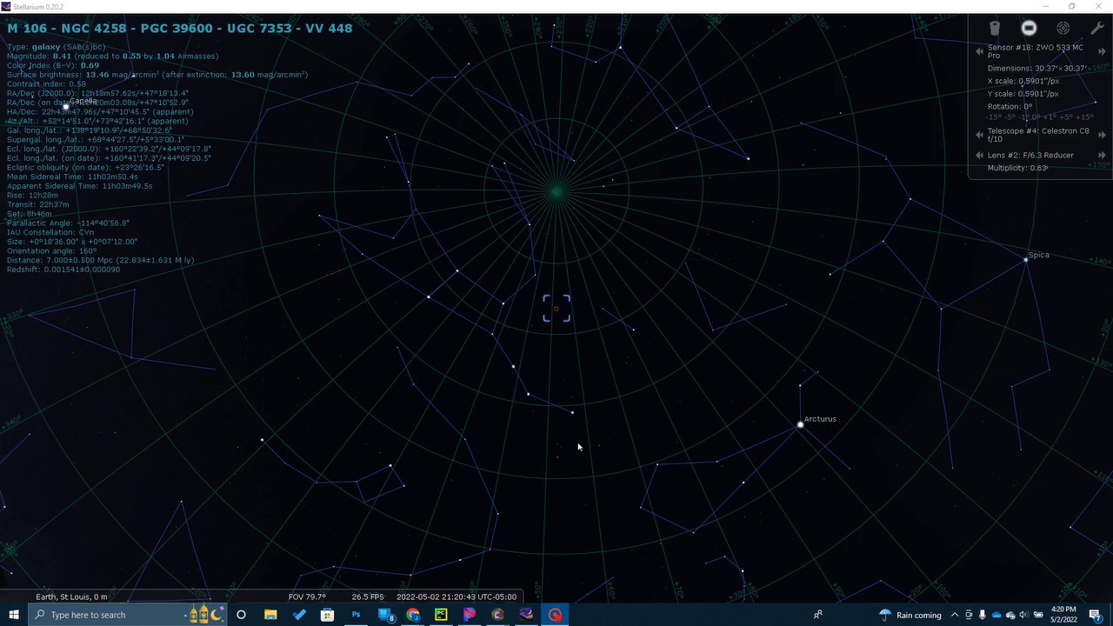
scroll(439, 345, down, 6)
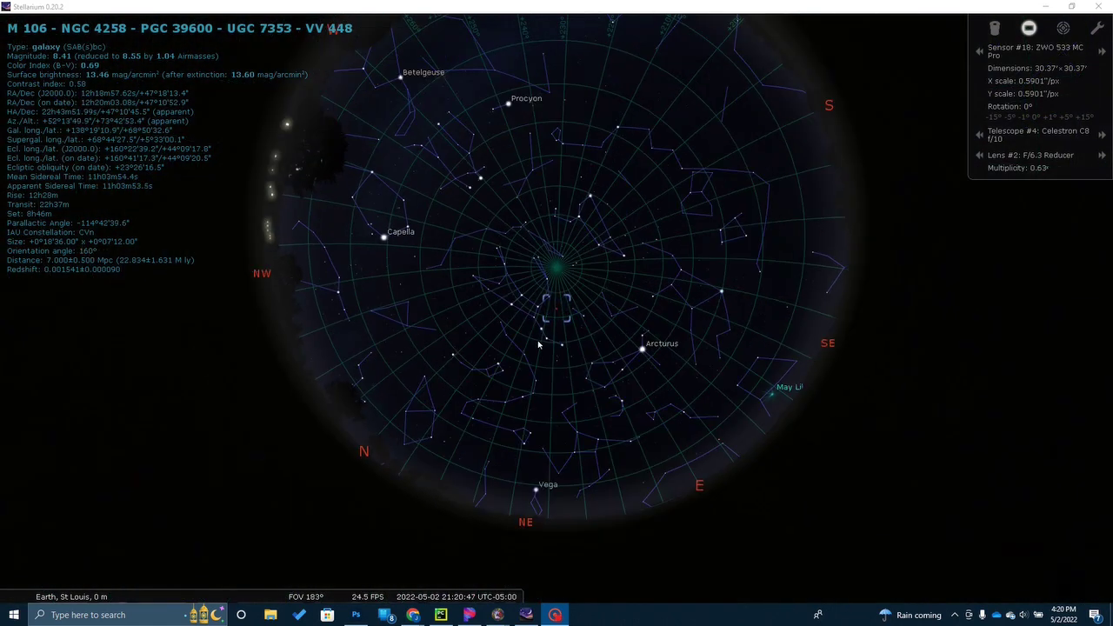
scroll(566, 352, up, 2)
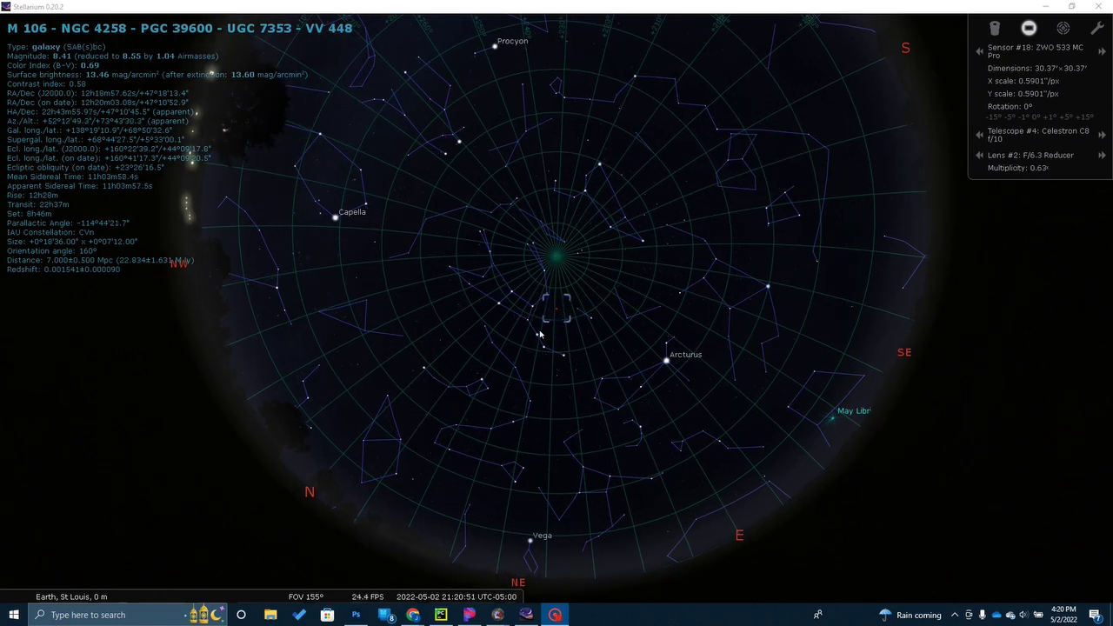
scroll(583, 357, up, 5)
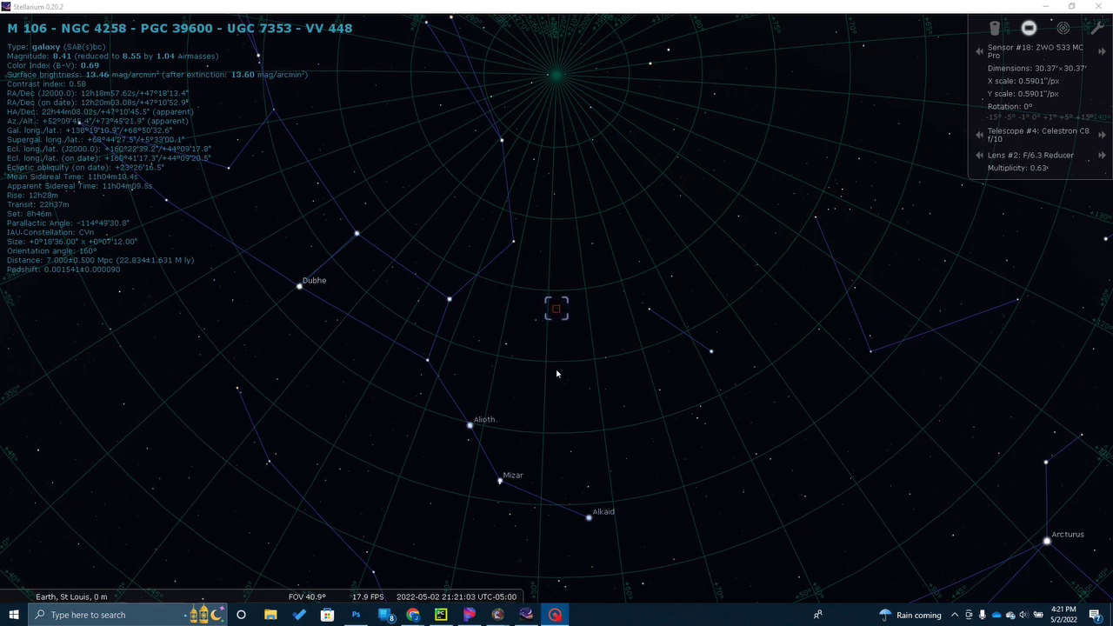
scroll(556, 374, up, 5)
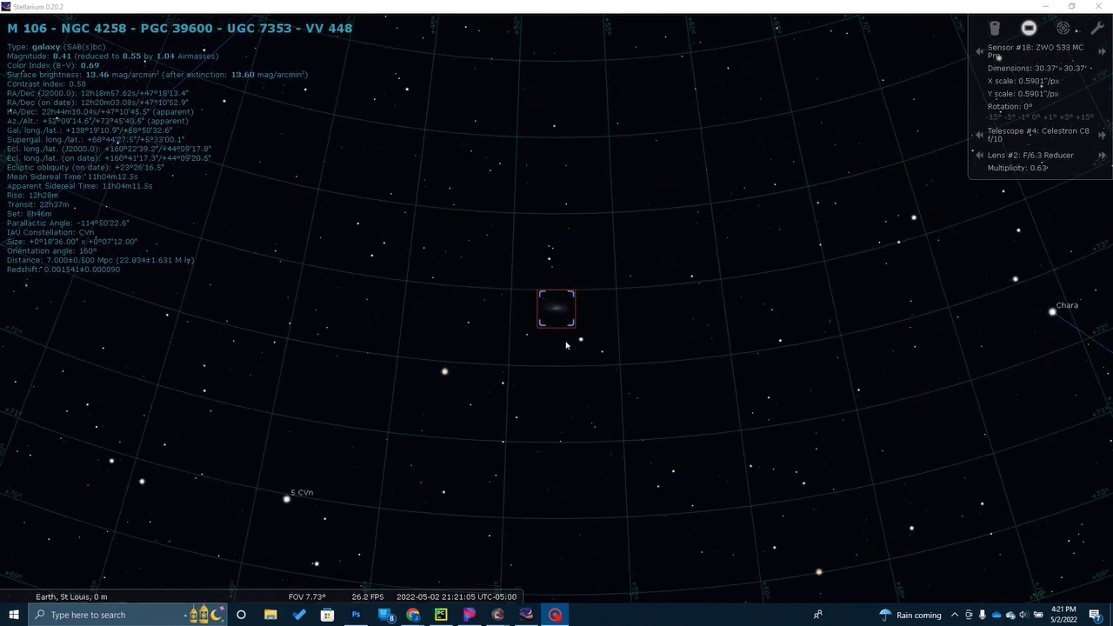
scroll(566, 346, up, 5)
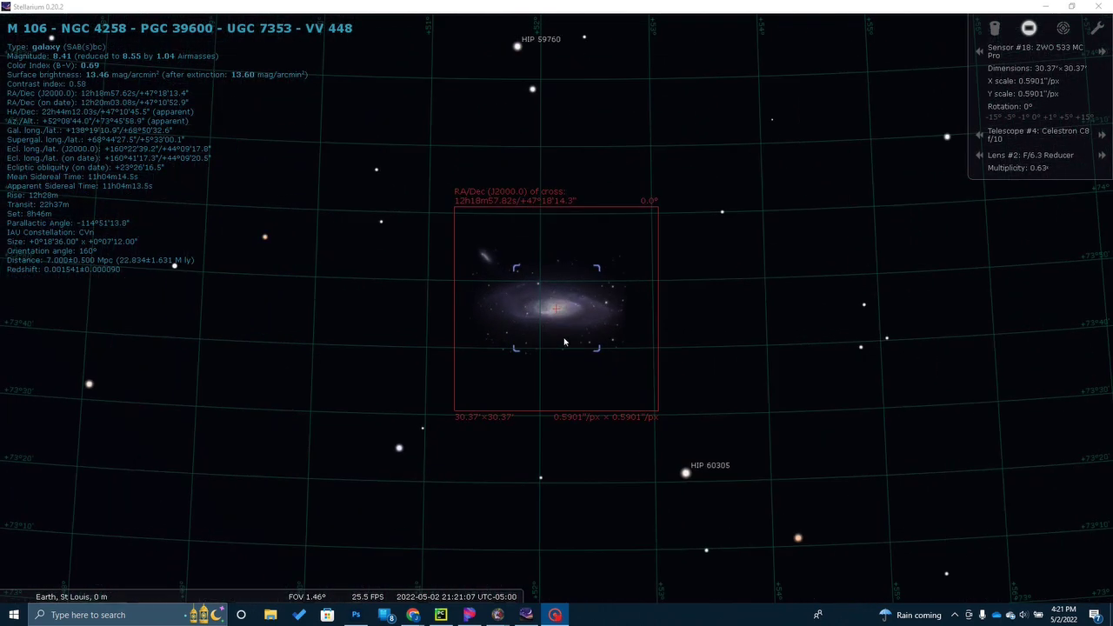
scroll(565, 342, up, 2)
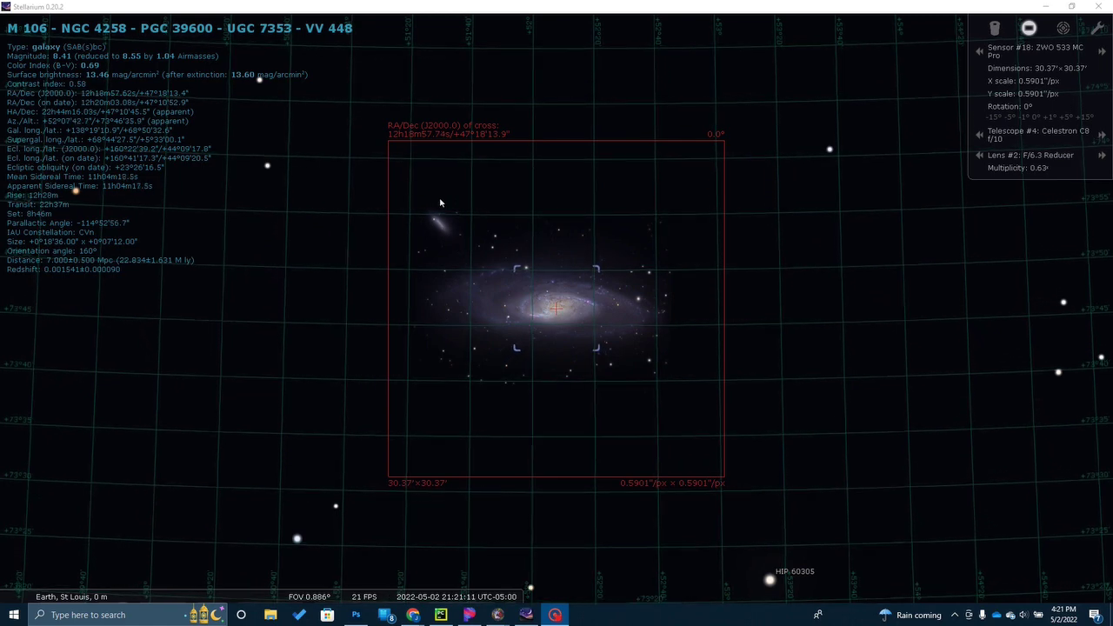
Minimize Stellarium, maximize the browser and open the full-resolution M106 AstroBin image.
click(1050, 8)
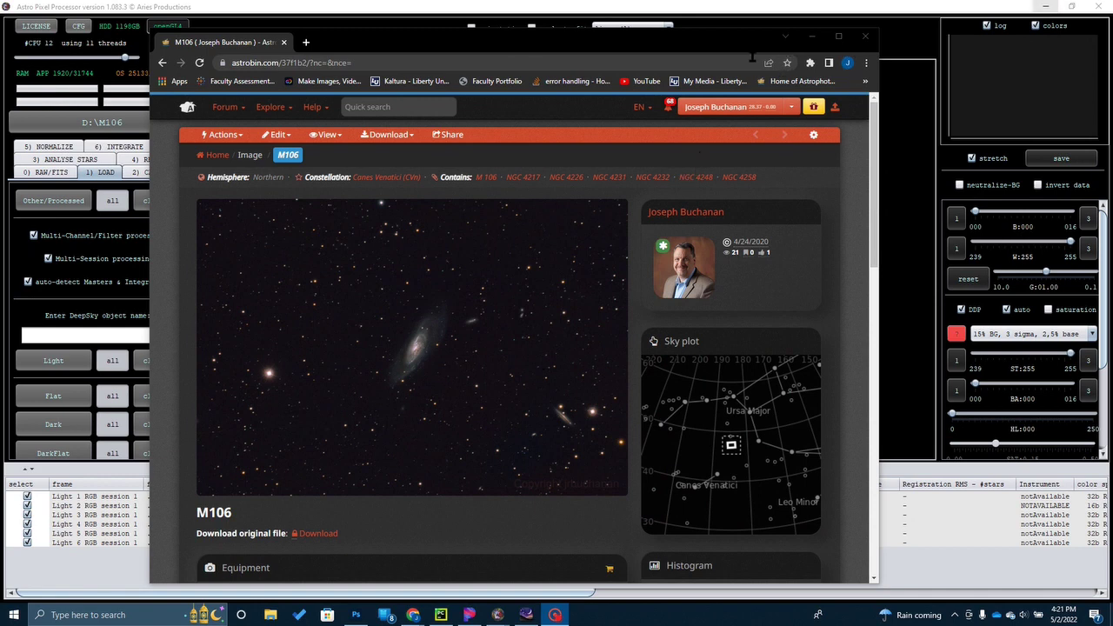
click(840, 38)
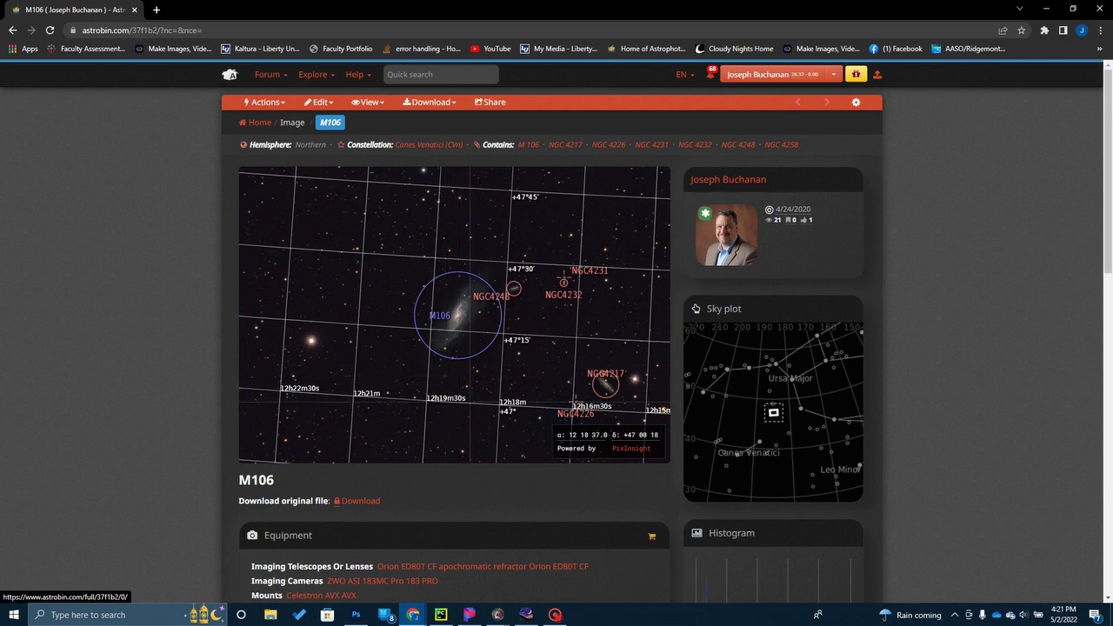
click(437, 429)
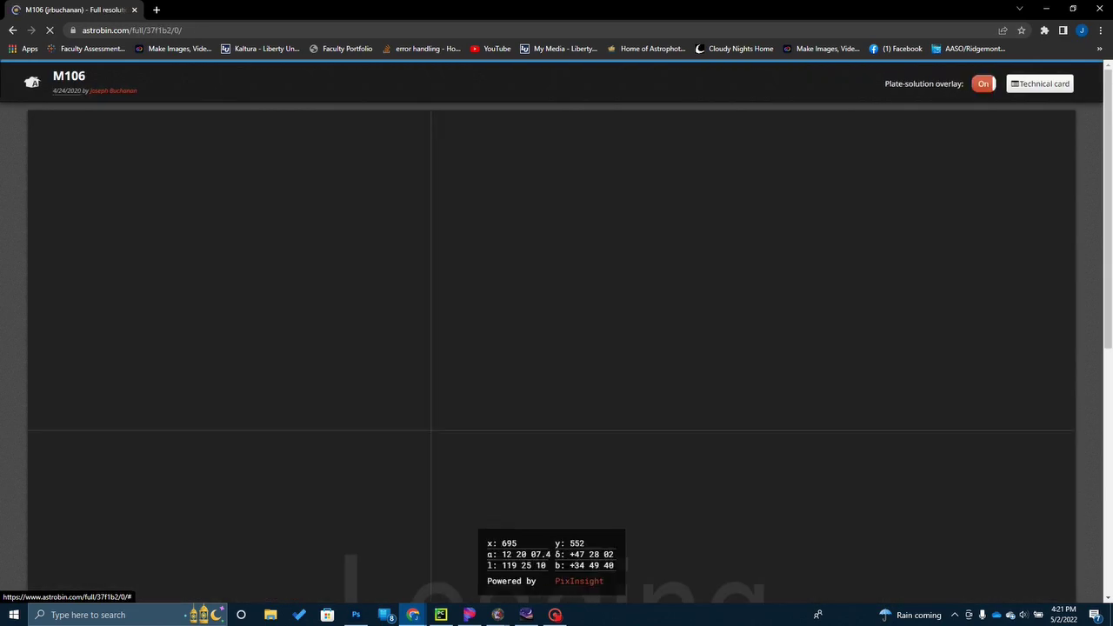
Look over the labelled neighbouring galaxies in the M106 image, then close Chrome.
scroll(556, 348, down, 1)
scroll(557, 348, down, 1)
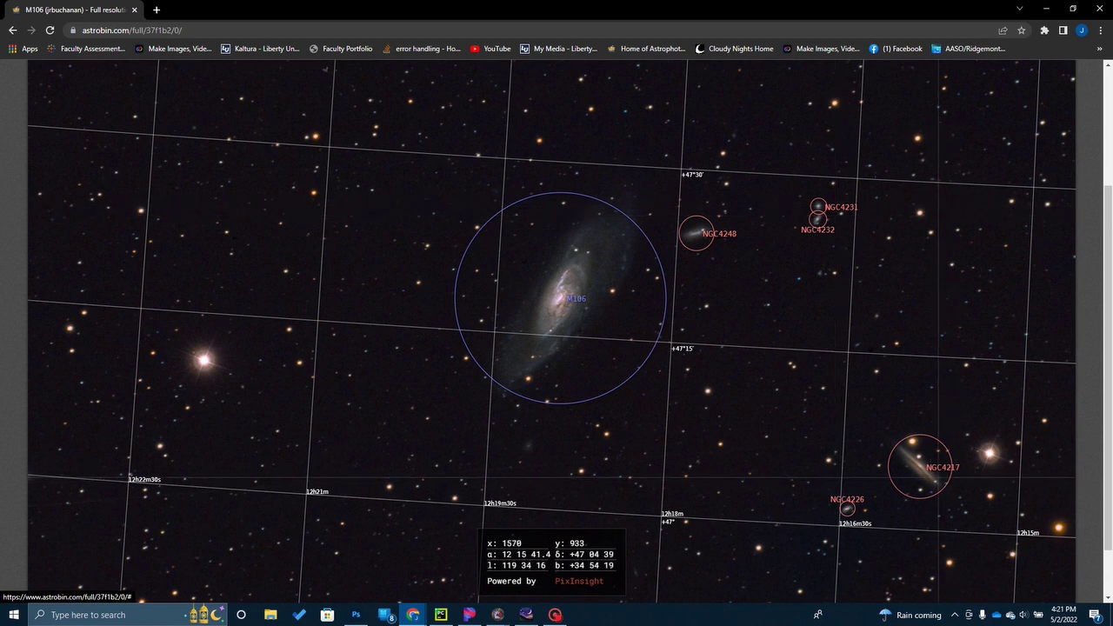
scroll(486, 332, up, 2)
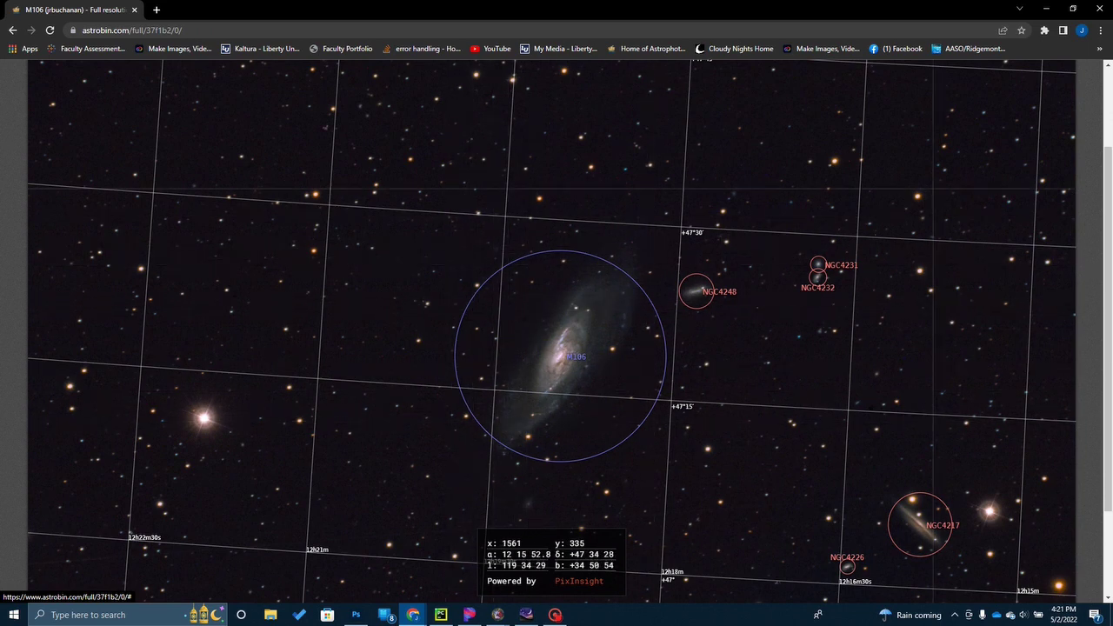
click(1098, 8)
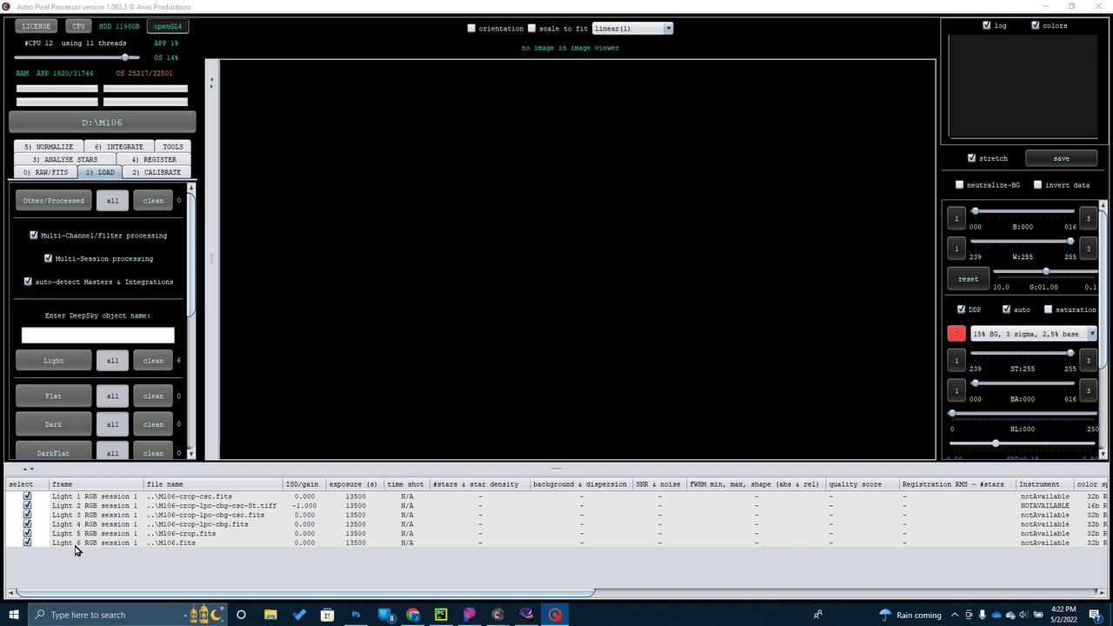
Load M106.fits into the viewer, zoom in on the galaxy, then zoom back out to fit.
click(75, 544)
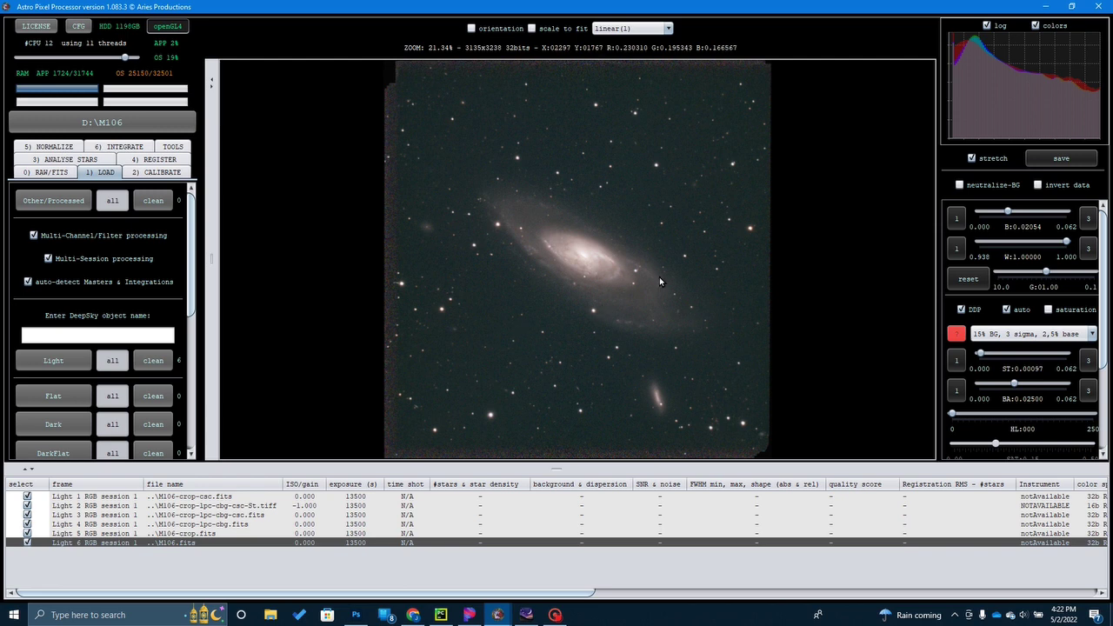
scroll(490, 319, up, 2)
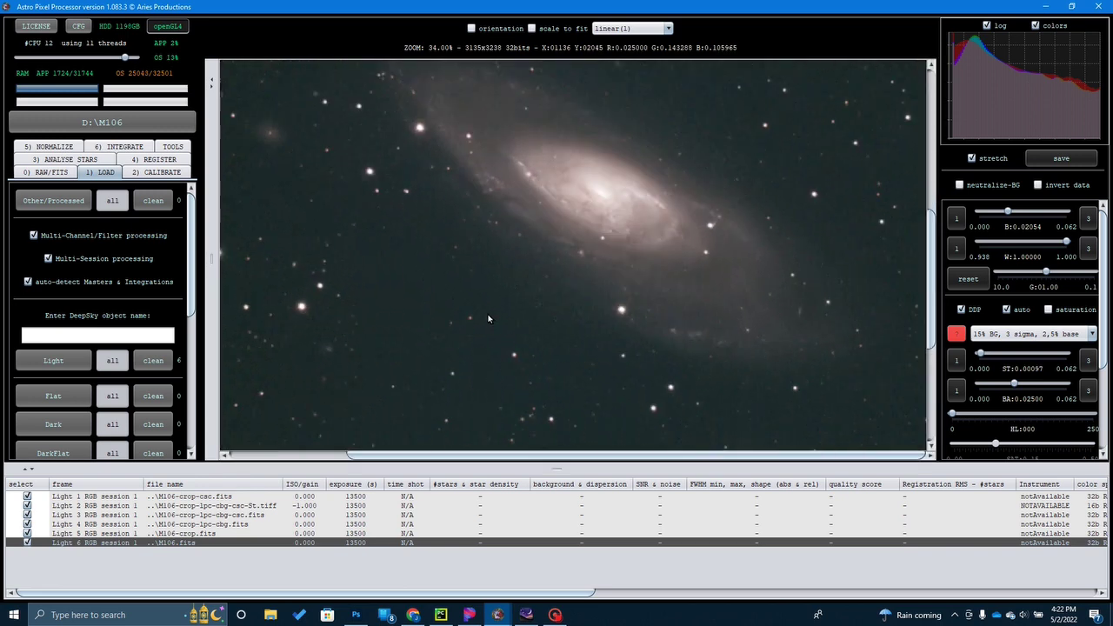
scroll(488, 319, up, 1)
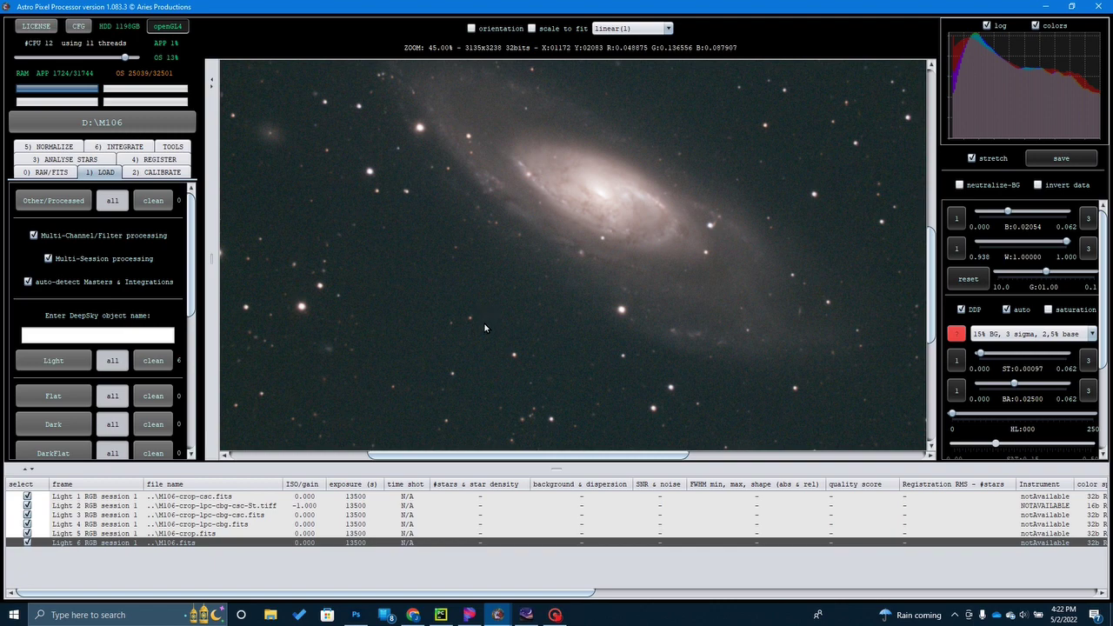
scroll(485, 328, up, 1)
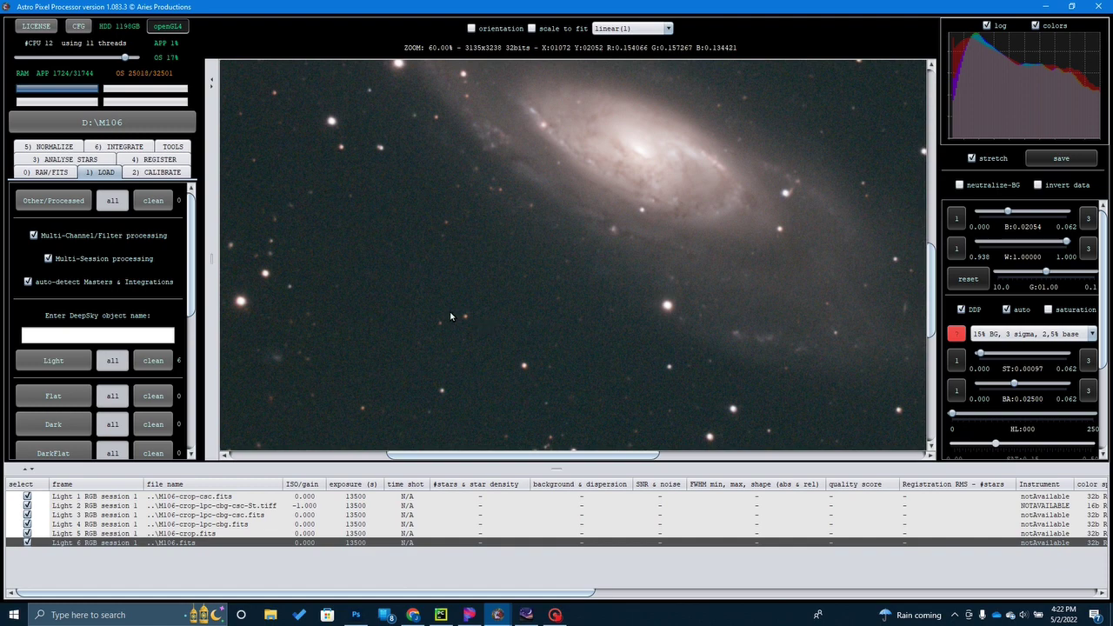
scroll(450, 316, up, 1)
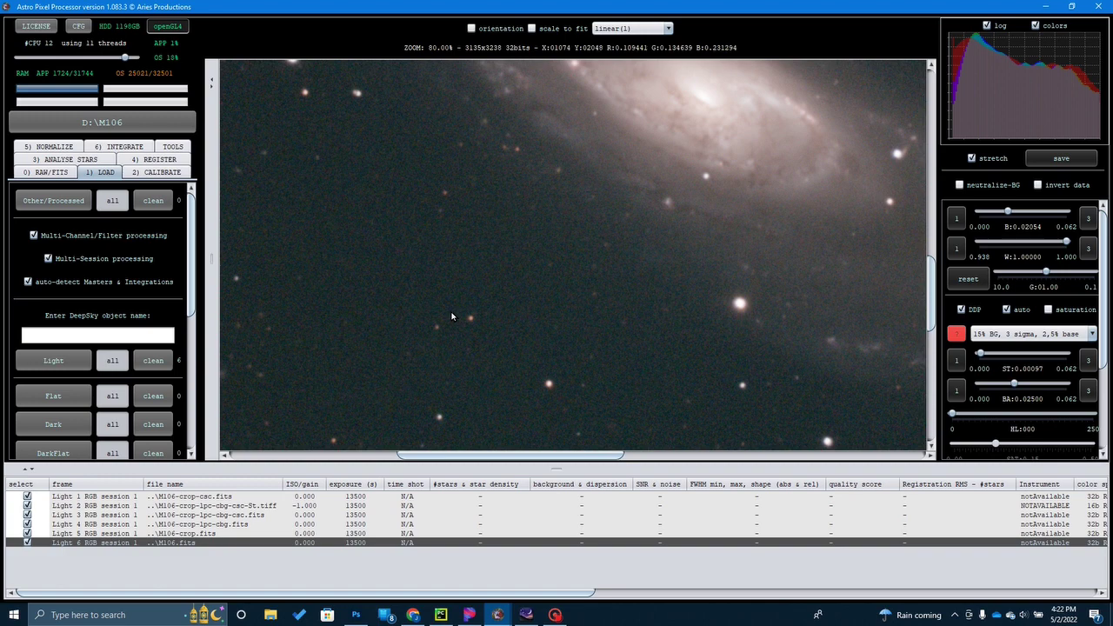
scroll(452, 316, down, 1)
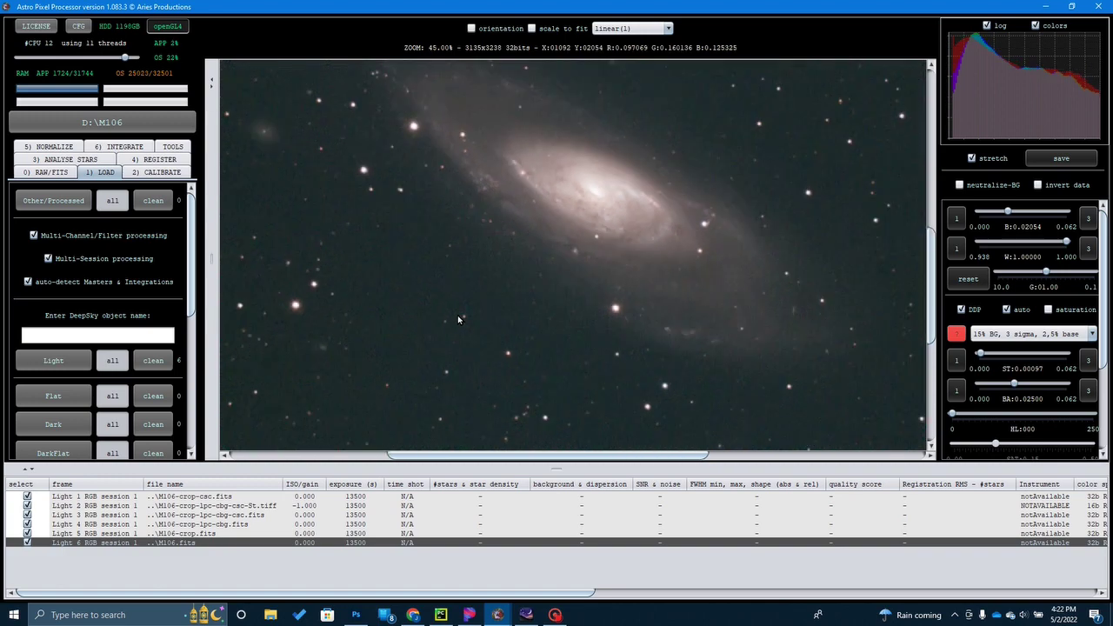
scroll(458, 316, down, 4)
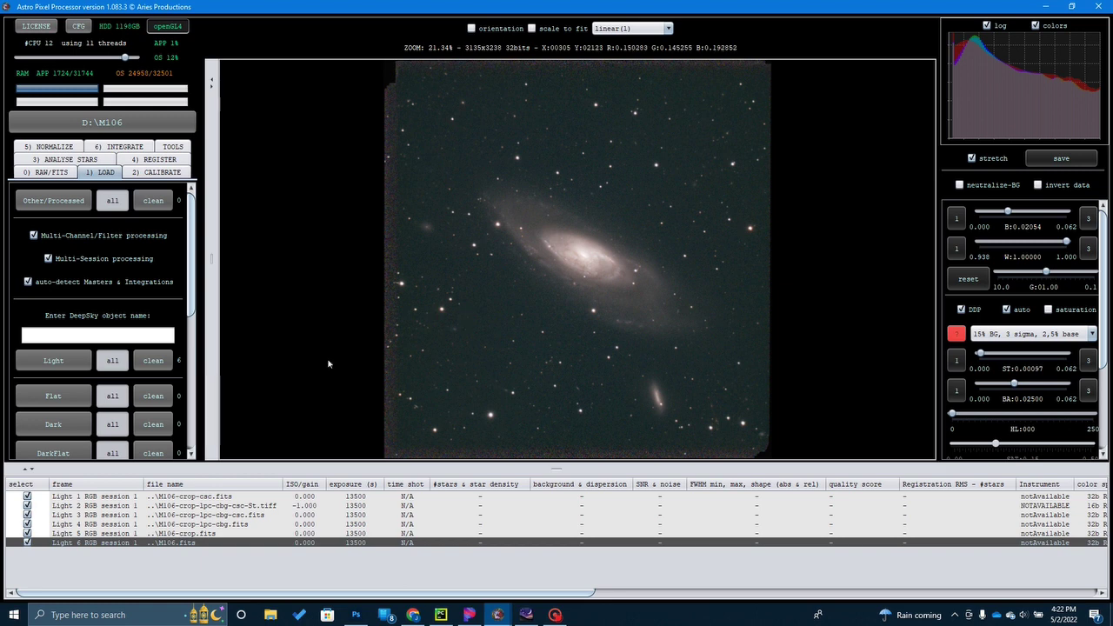
Preview the M106-crop.fits and M106-crop-lpc-cbg.fits versions, then bring up the M106 image in Photoshop.
click(108, 534)
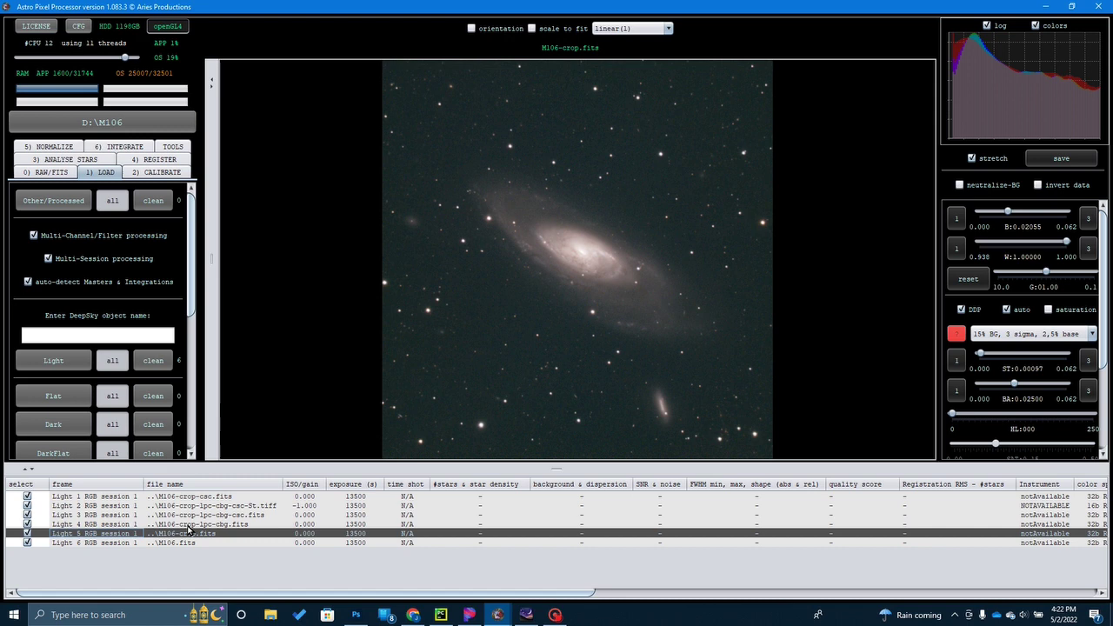
click(187, 525)
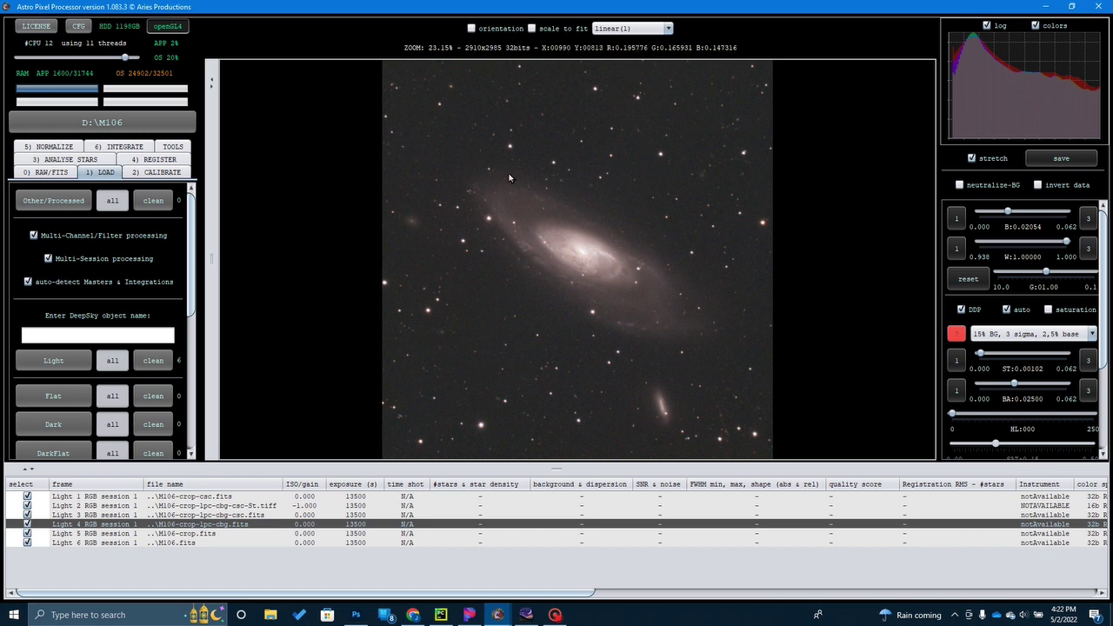
click(193, 516)
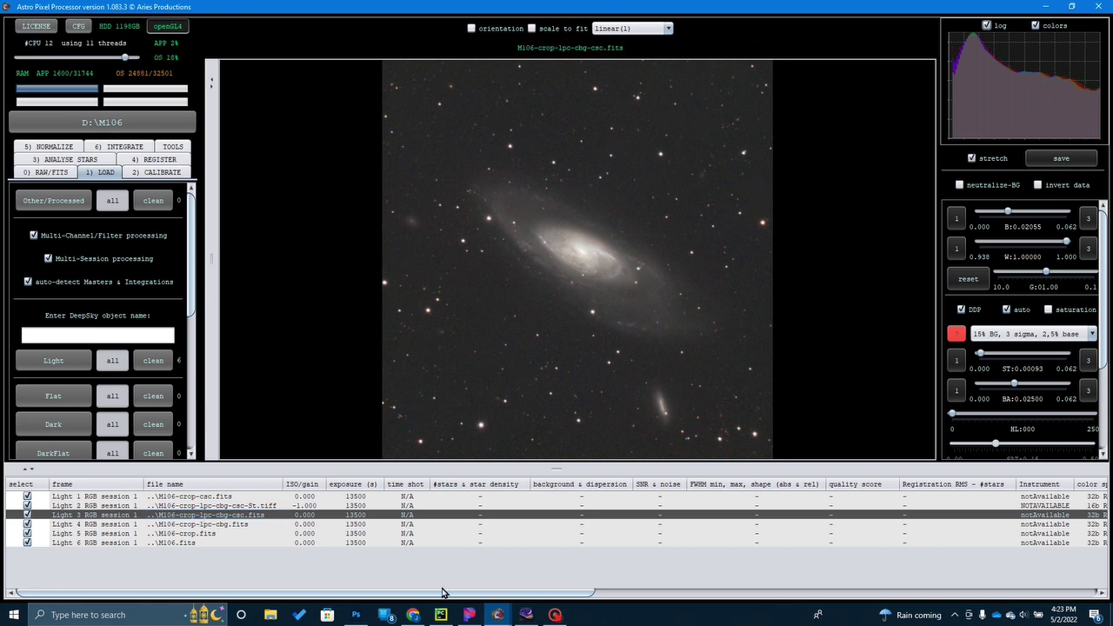
click(367, 620)
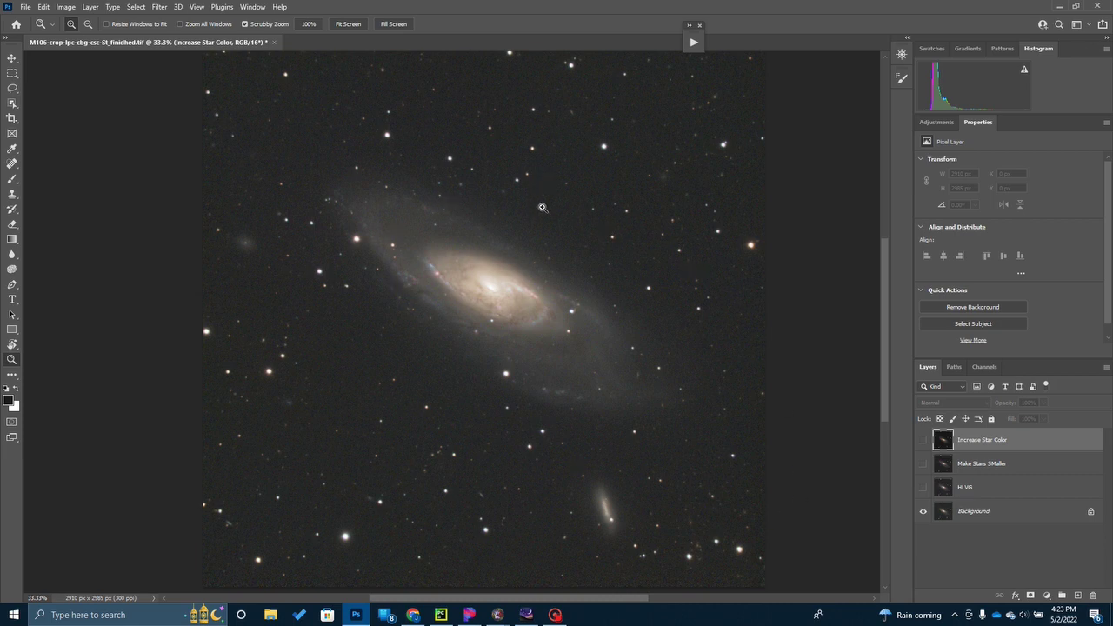
Make the HLVG, Make Stars SMaller and Increase Star Color layers visible, briefly showing the Actions list.
click(924, 488)
click(687, 27)
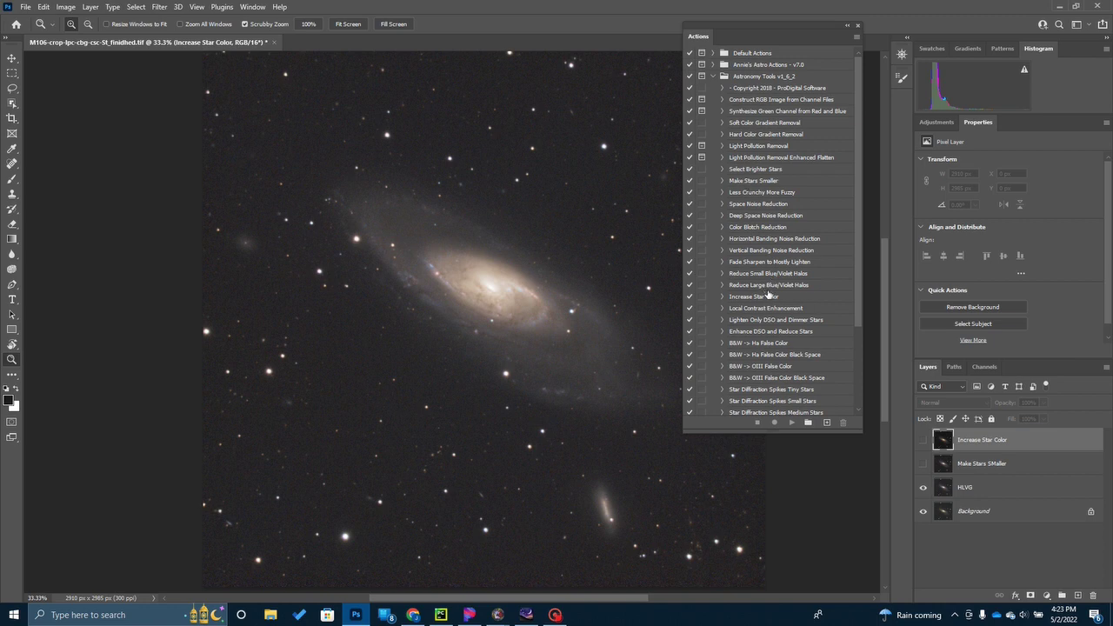
click(922, 463)
click(844, 26)
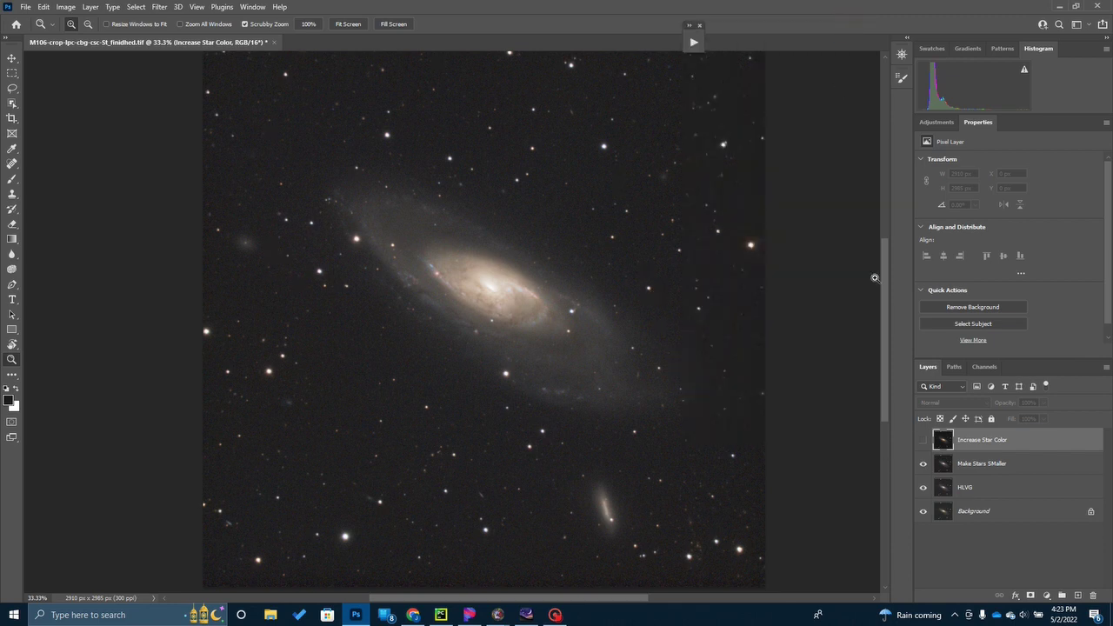
click(923, 442)
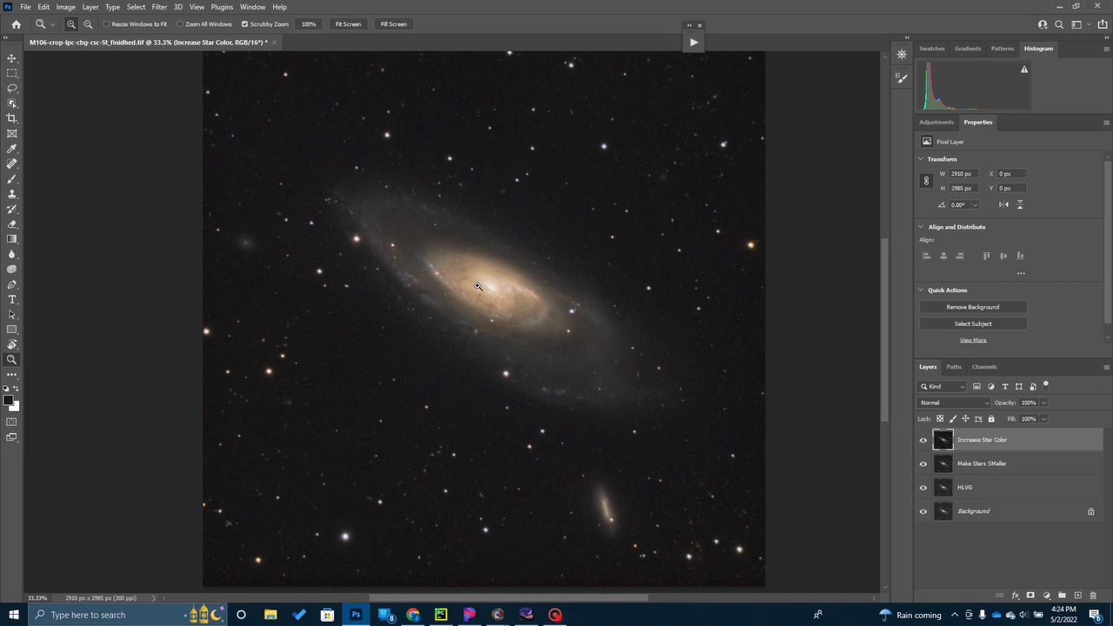
scroll(478, 286, down, 1)
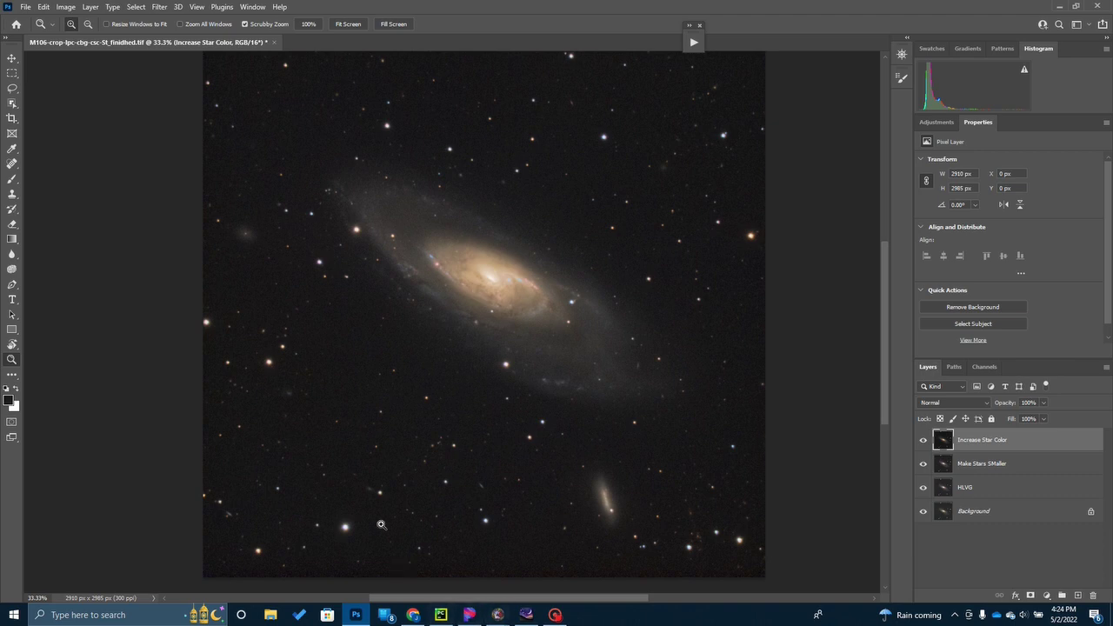
click(270, 615)
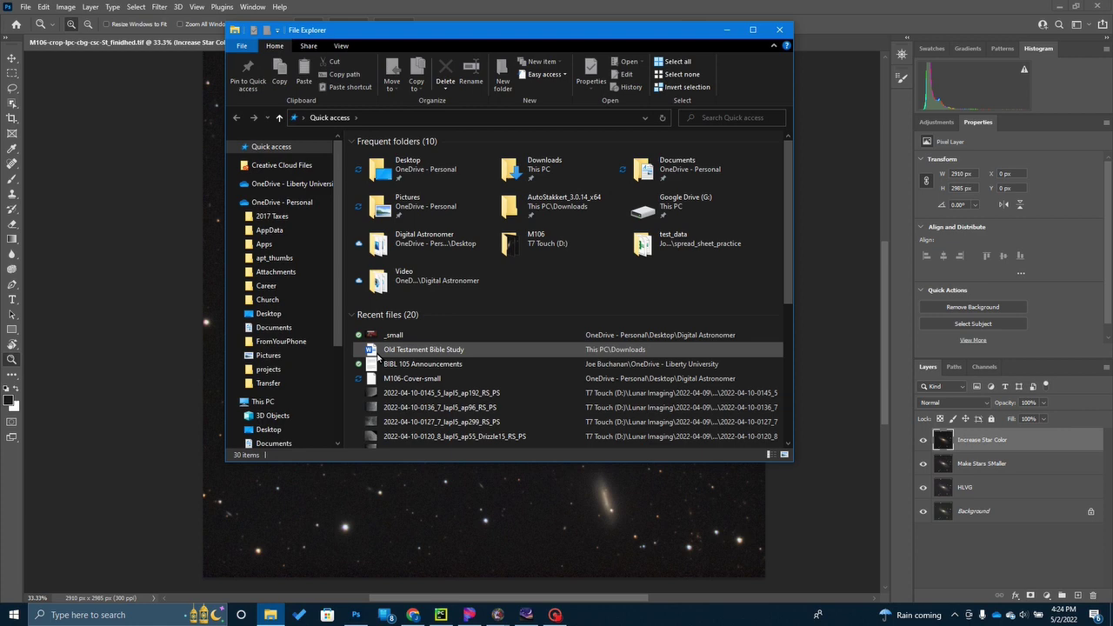
scroll(374, 357, down, 3)
scroll(313, 386, down, 3)
scroll(313, 385, down, 3)
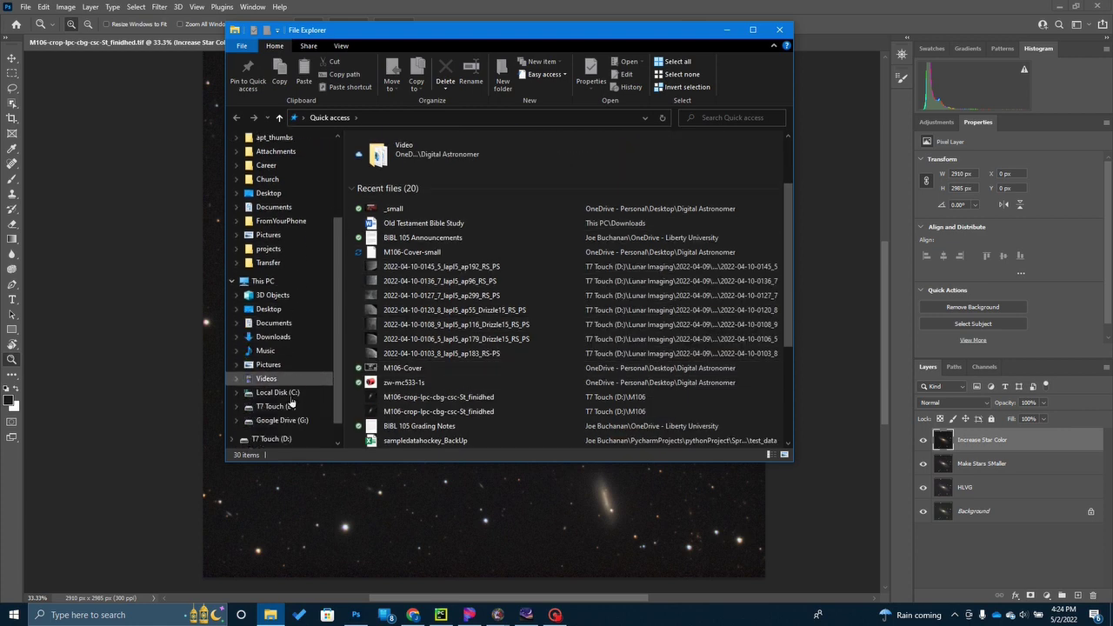
click(265, 407)
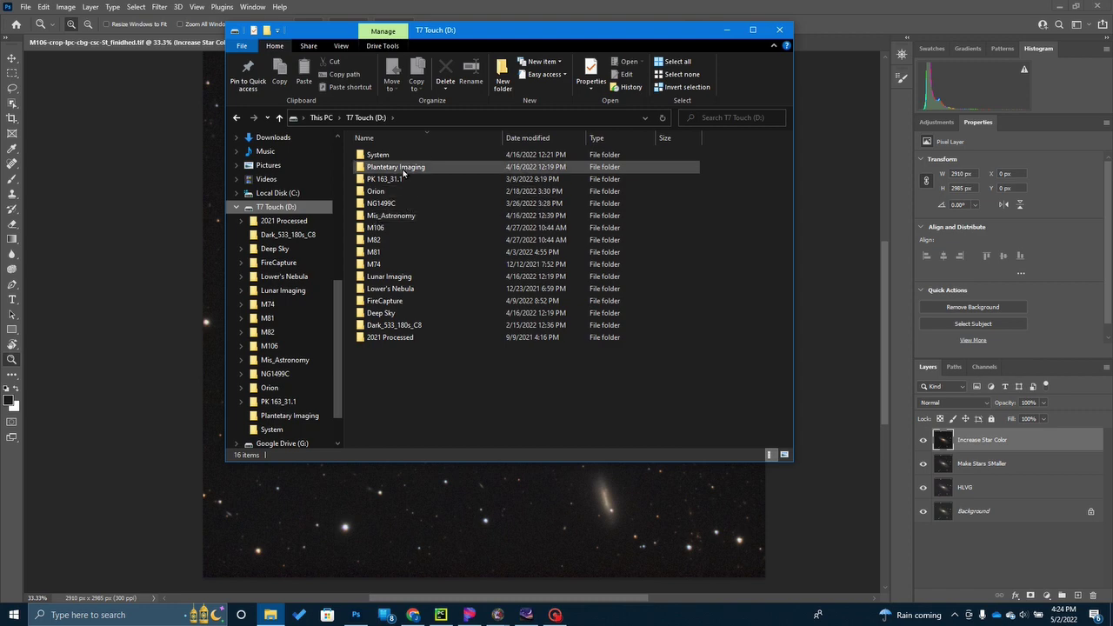
double_click(391, 278)
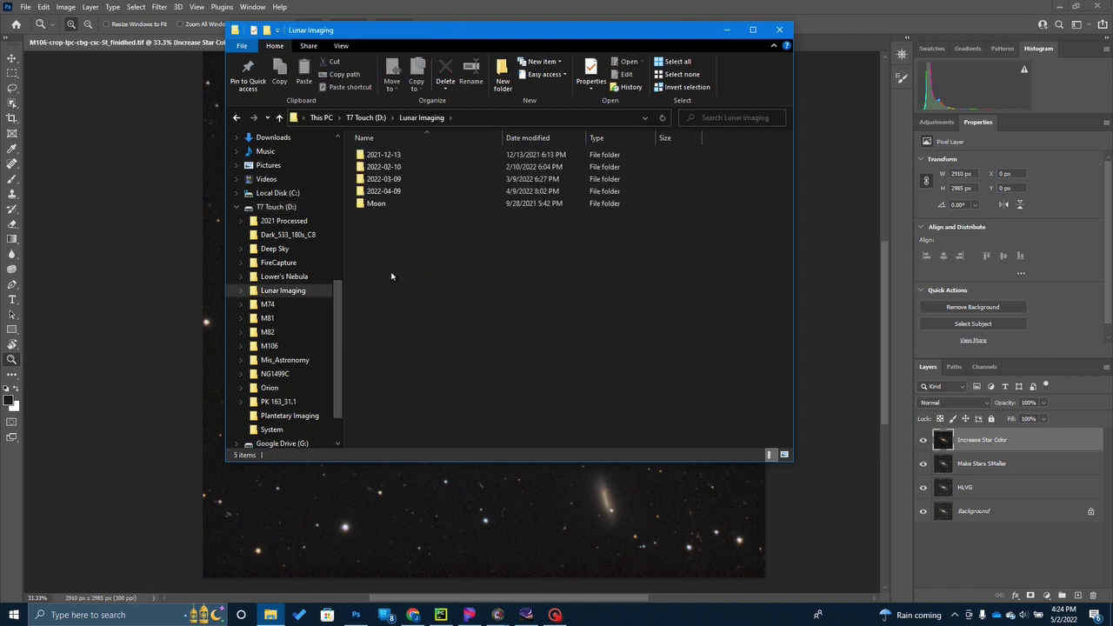
double_click(407, 191)
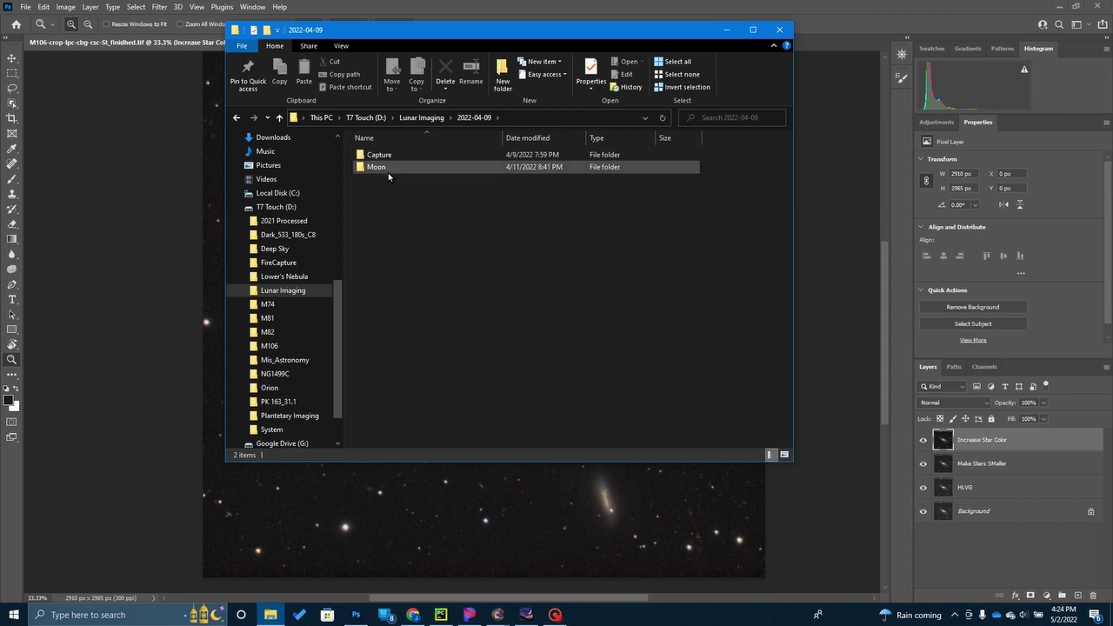
double_click(388, 167)
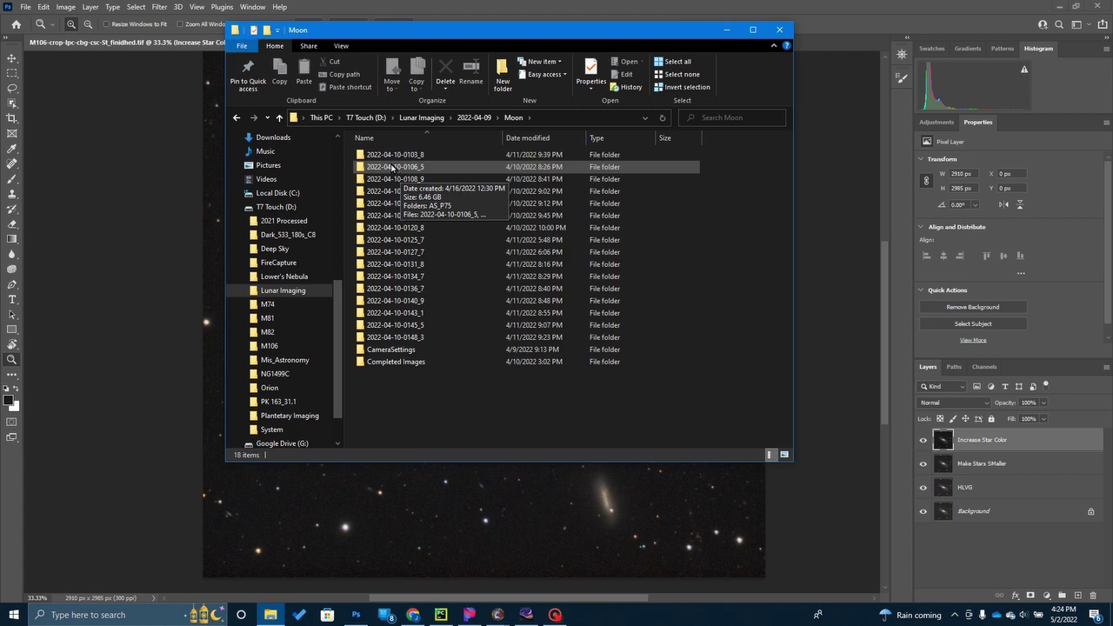
double_click(386, 155)
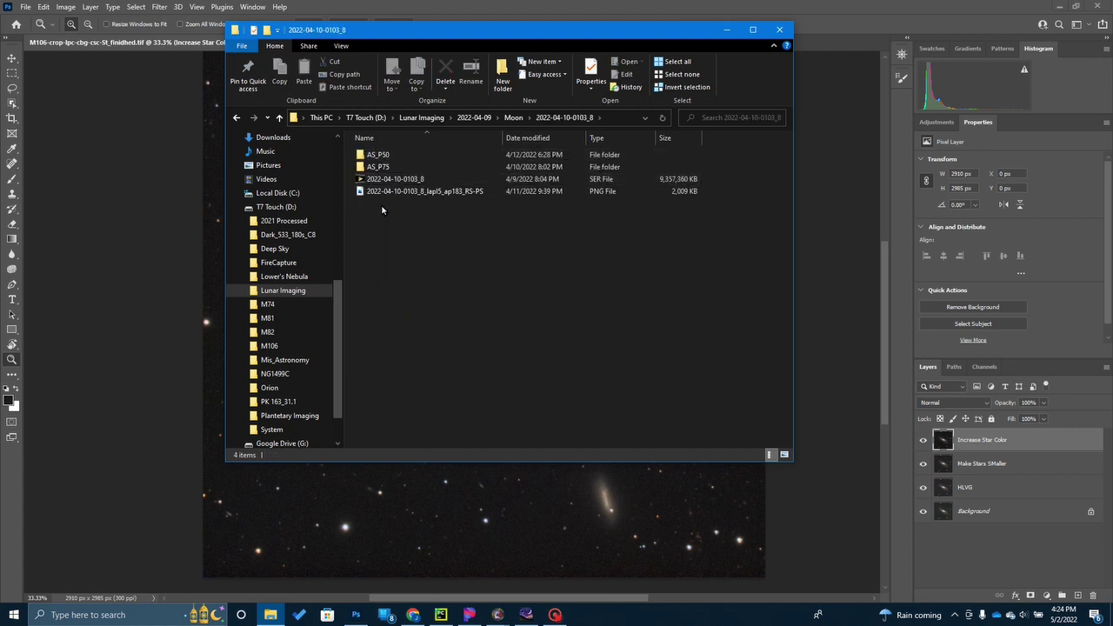
click(393, 180)
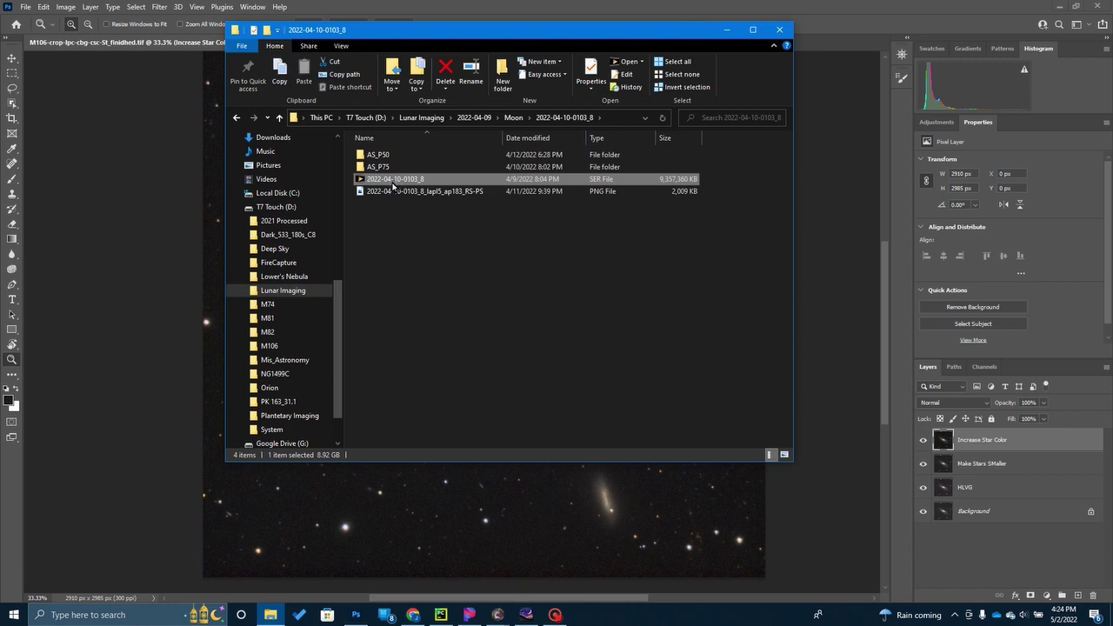
double_click(394, 182)
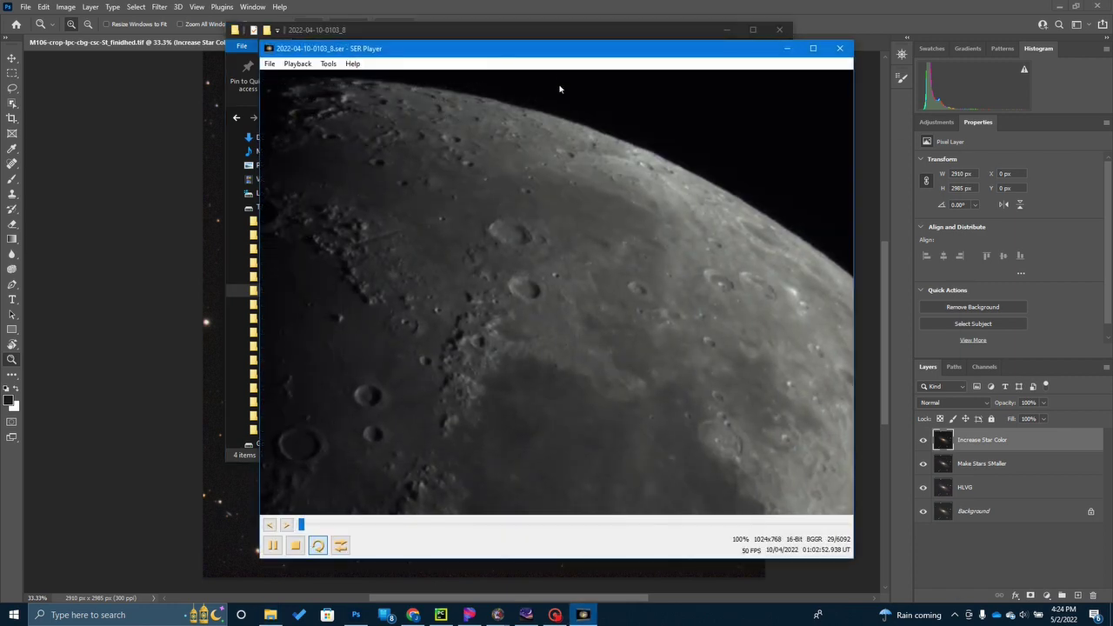
drag(561, 62, 732, 65)
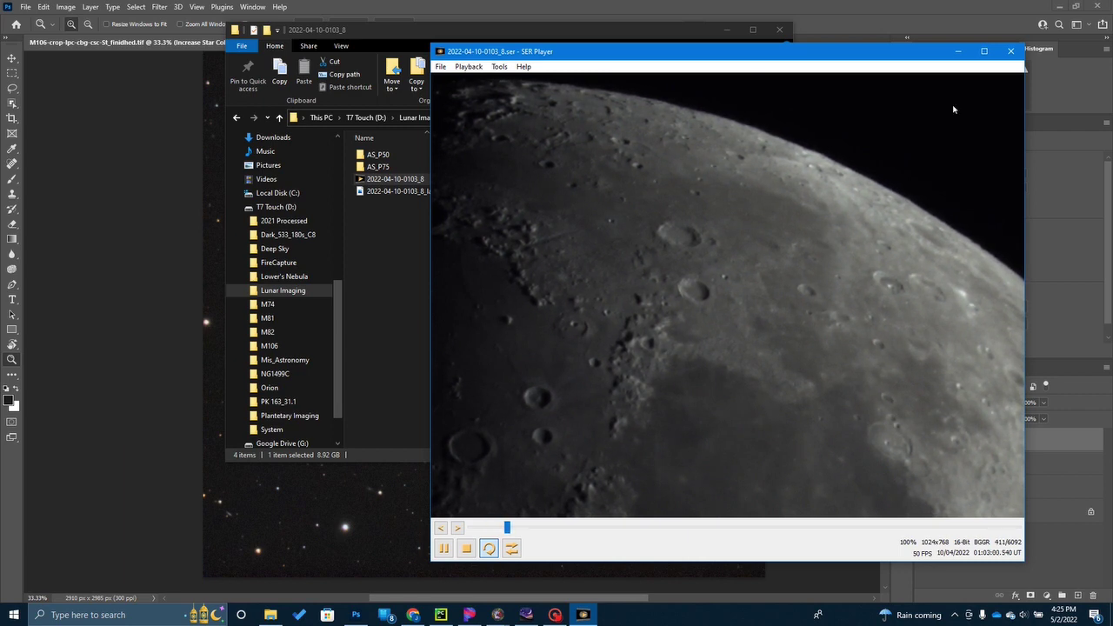
click(1010, 51)
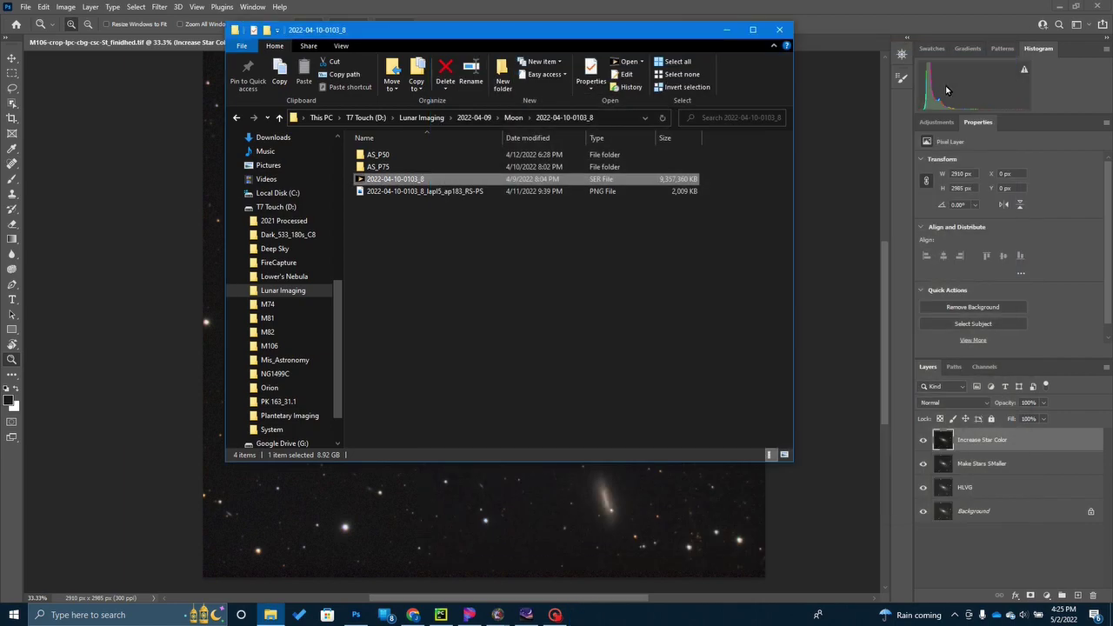
View the stacked 0103_8 Moon PNG in Photos, then return to the Moon folder.
double_click(378, 193)
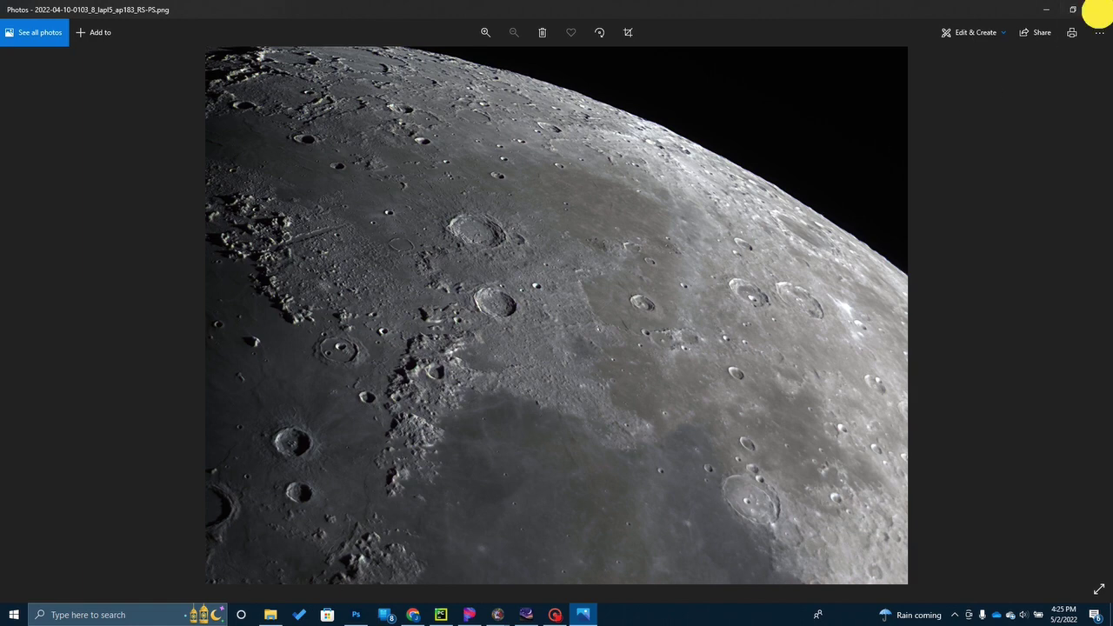
click(1099, 8)
click(513, 118)
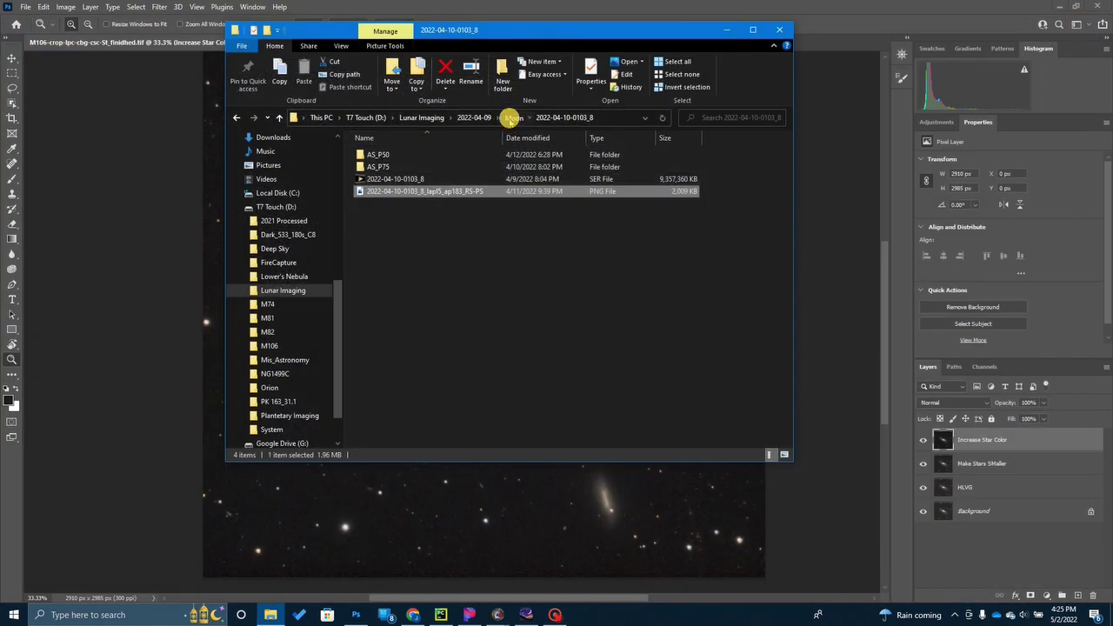
double_click(396, 166)
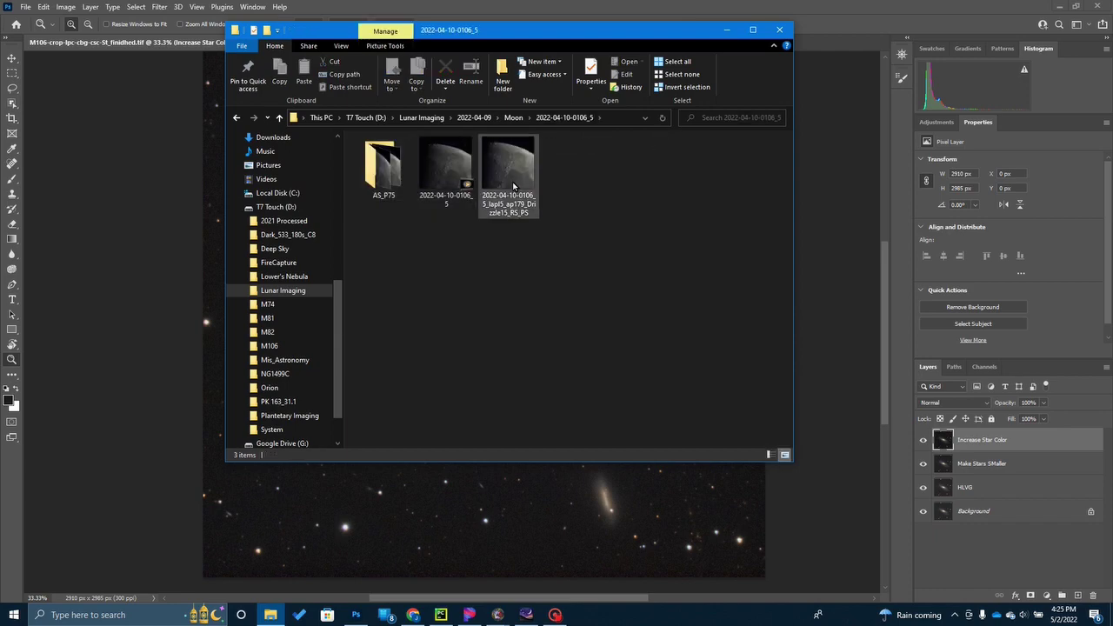
double_click(506, 169)
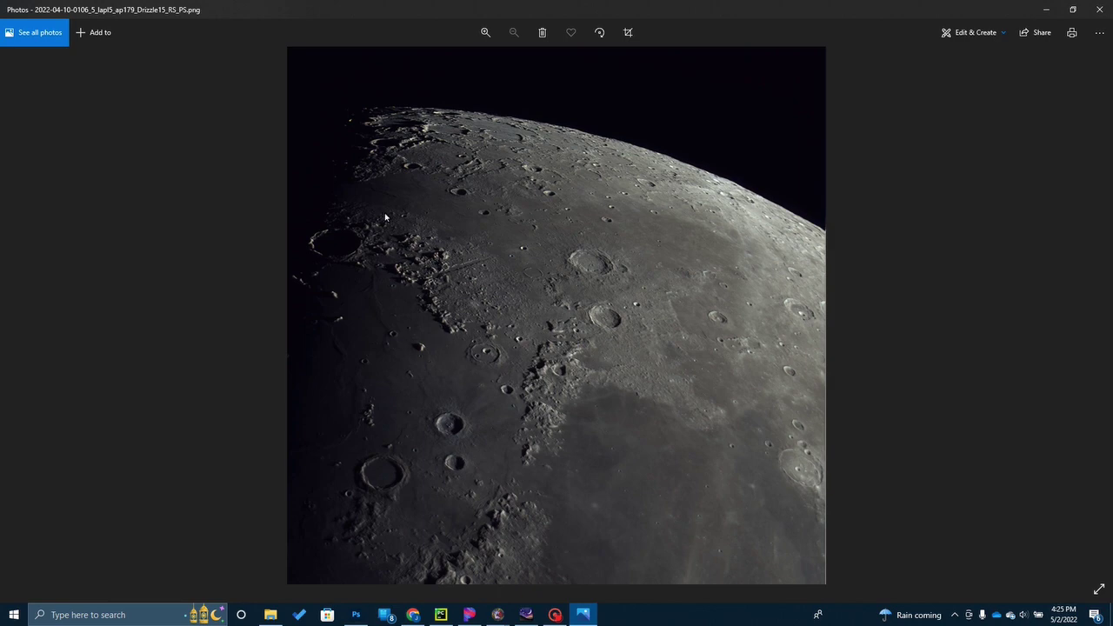
click(1098, 9)
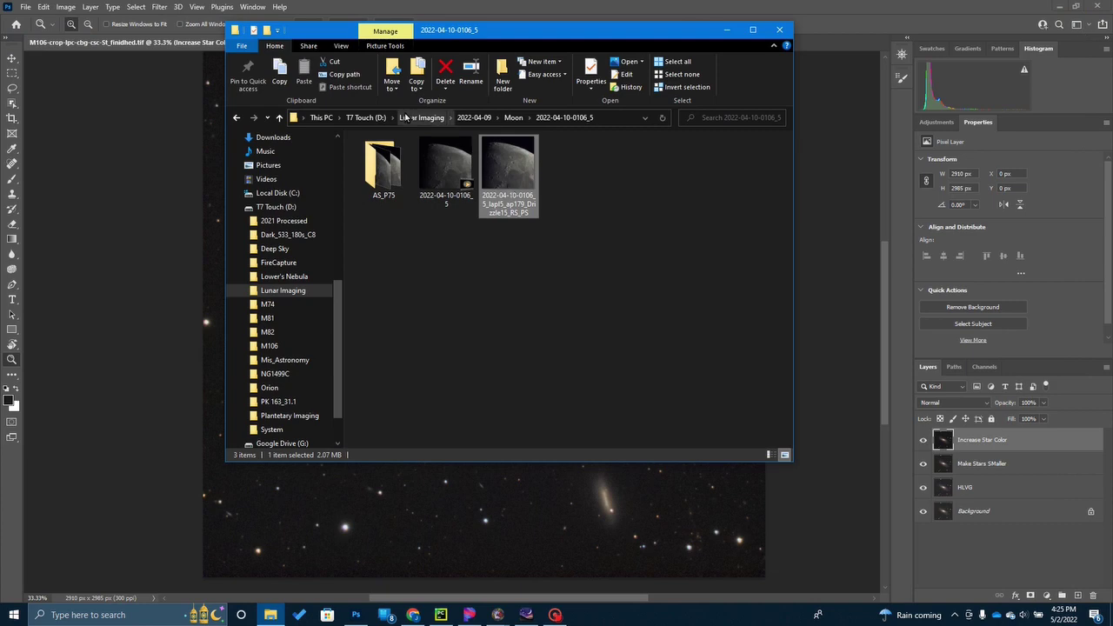
click(514, 118)
click(391, 203)
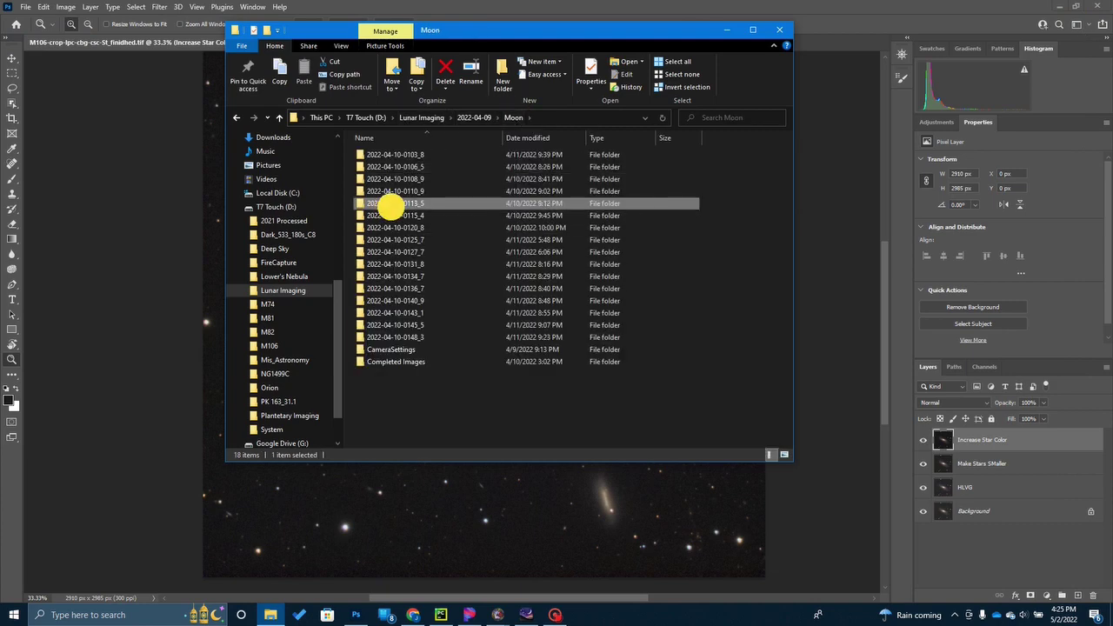
double_click(391, 204)
click(408, 180)
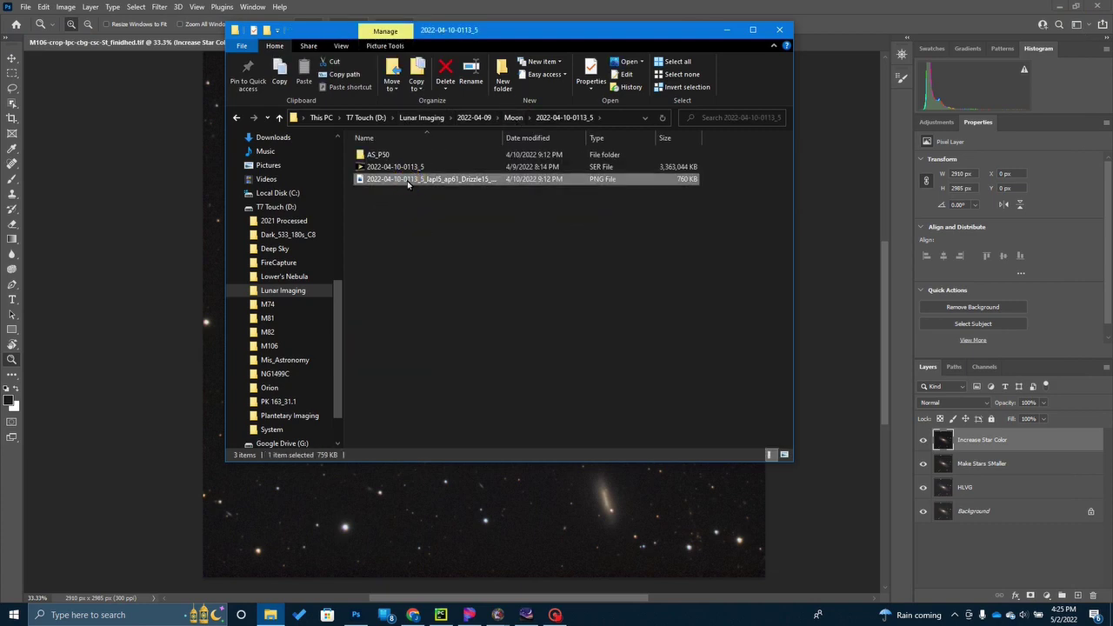
double_click(408, 180)
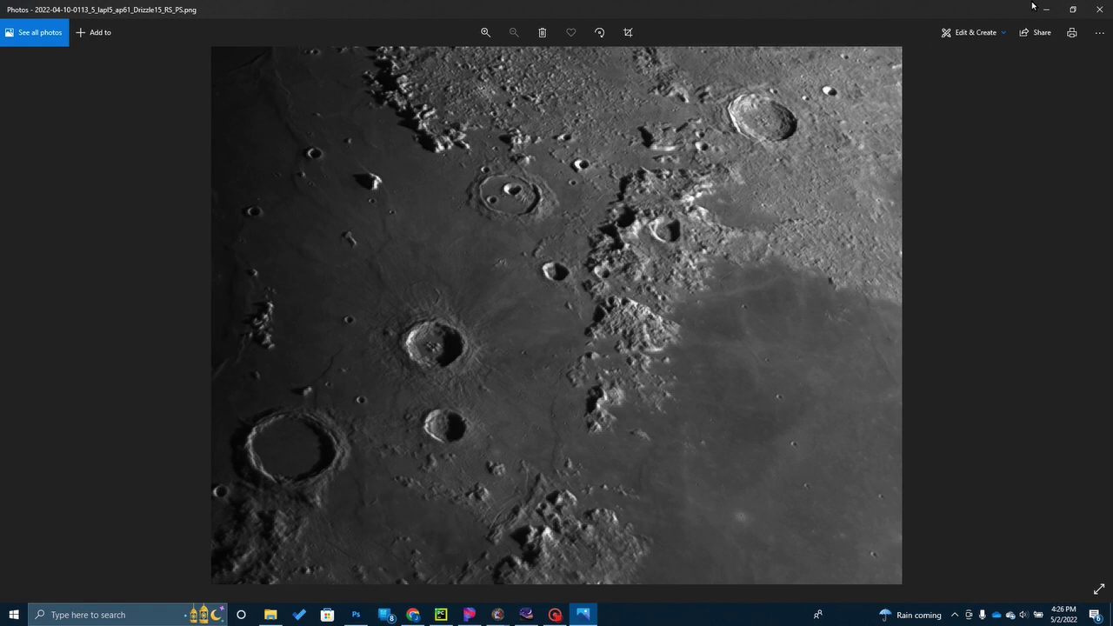
click(1100, 9)
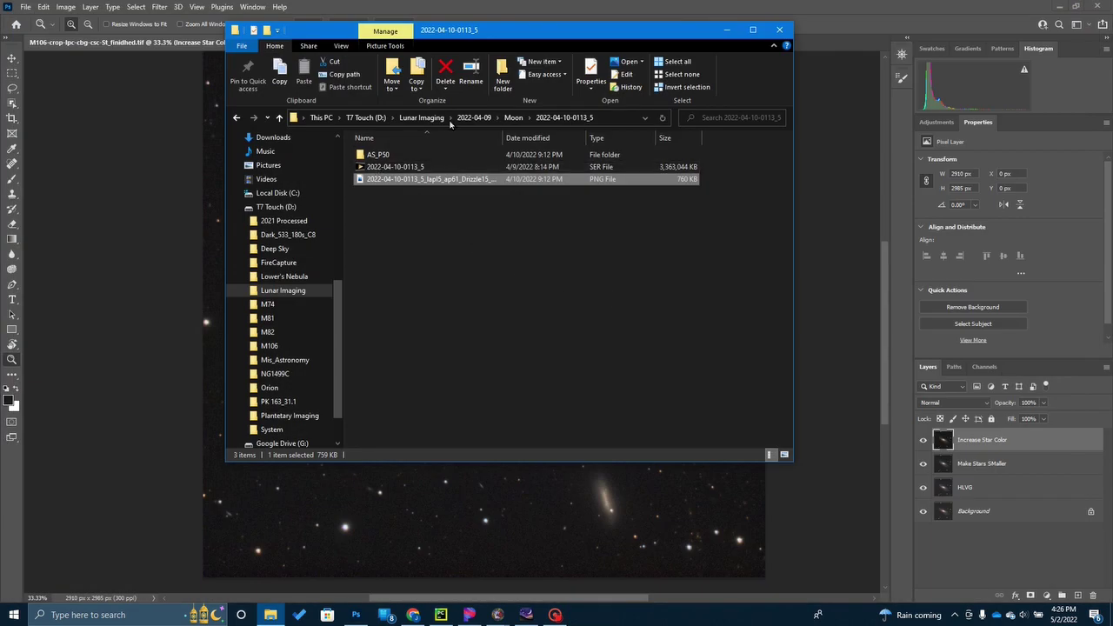
click(513, 116)
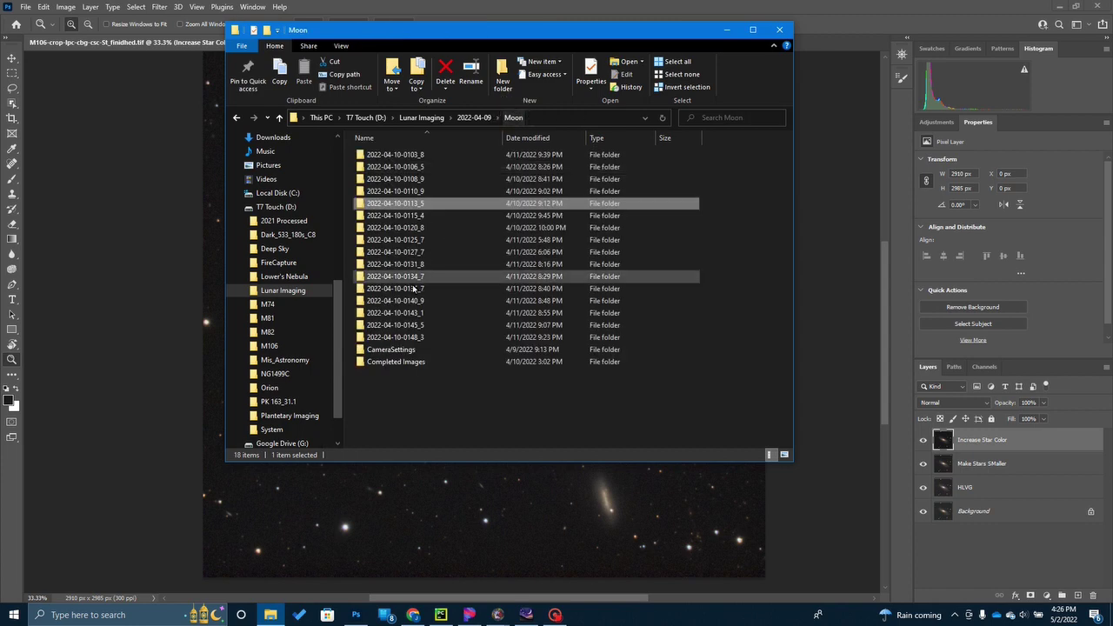
double_click(400, 229)
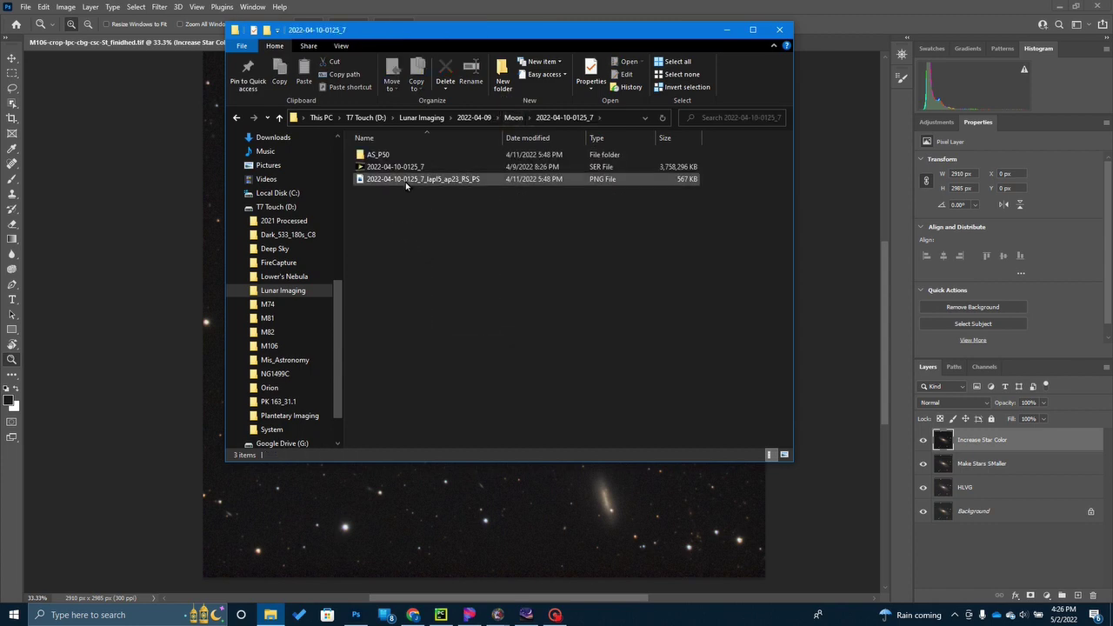
double_click(405, 180)
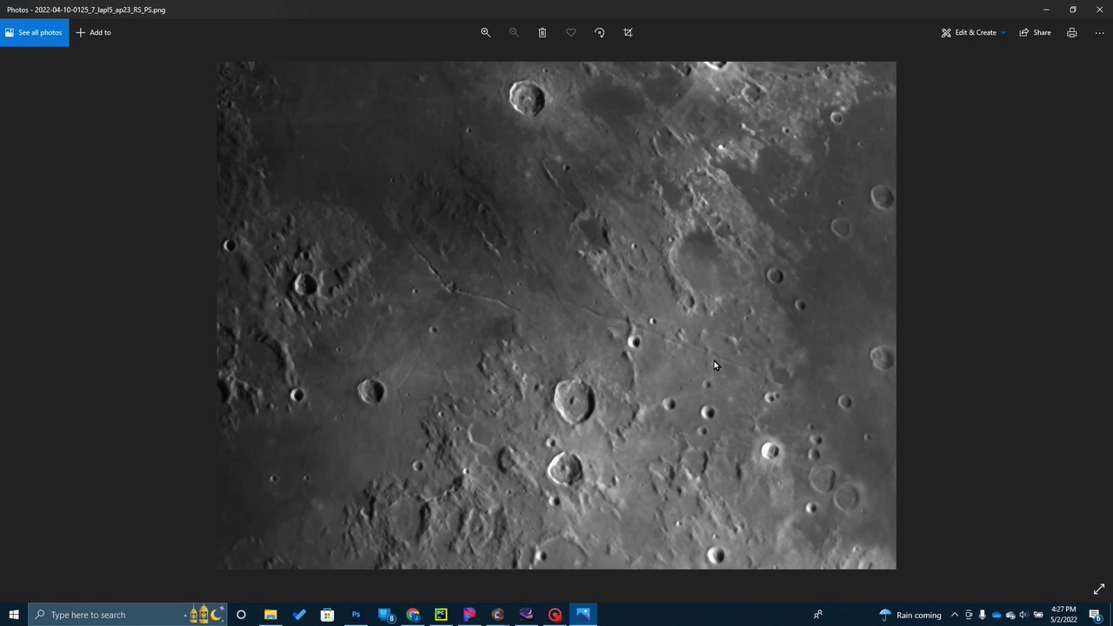
click(1099, 9)
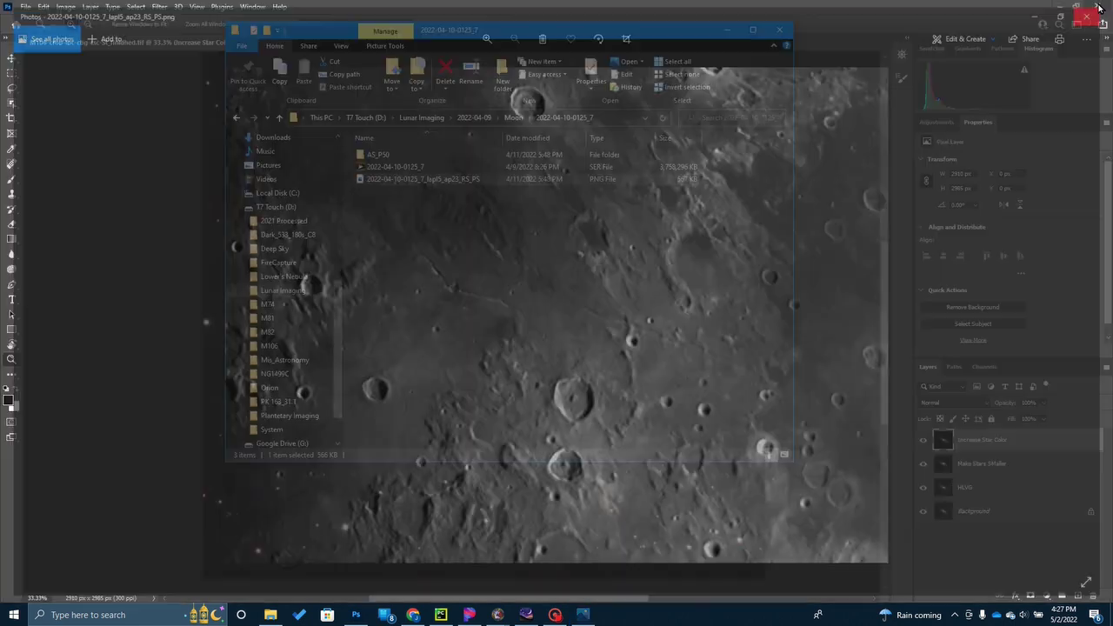
click(513, 117)
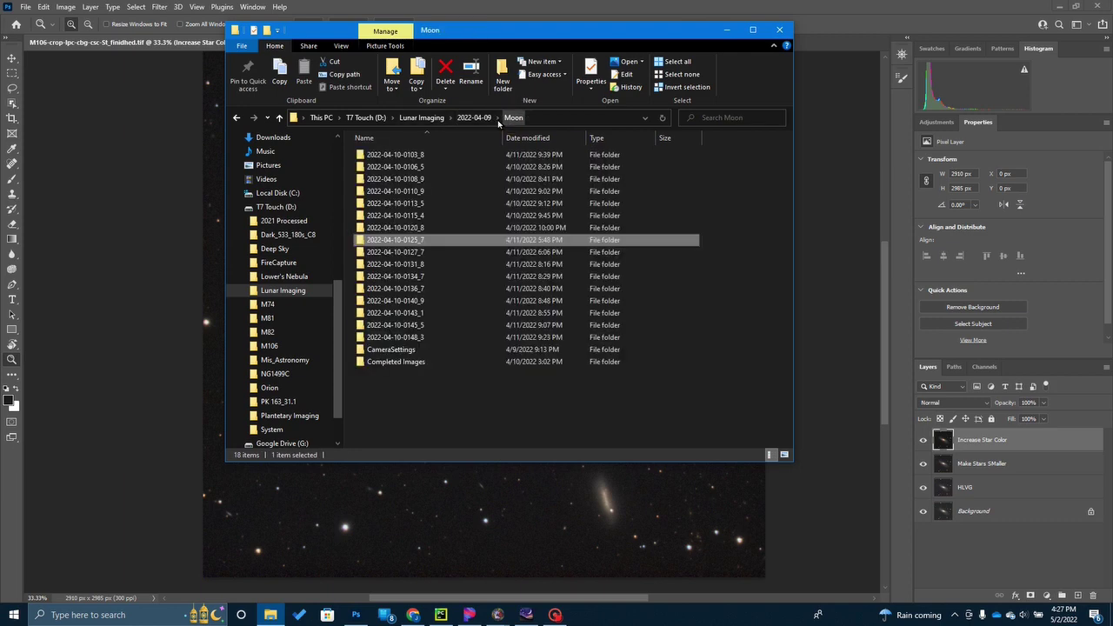
click(383, 264)
double_click(383, 264)
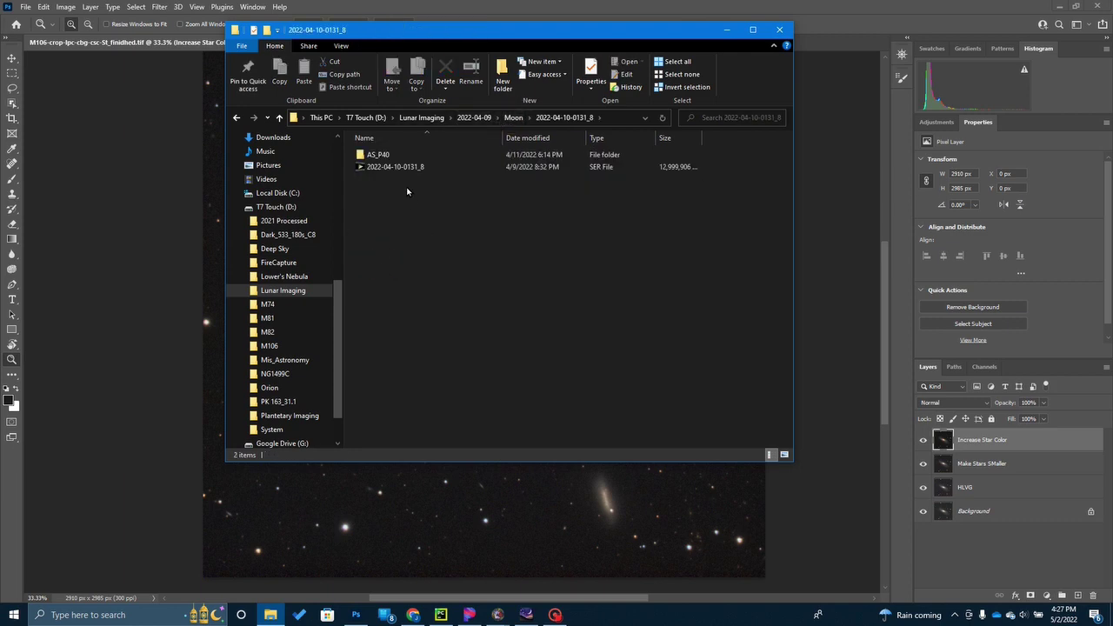
click(513, 118)
double_click(395, 288)
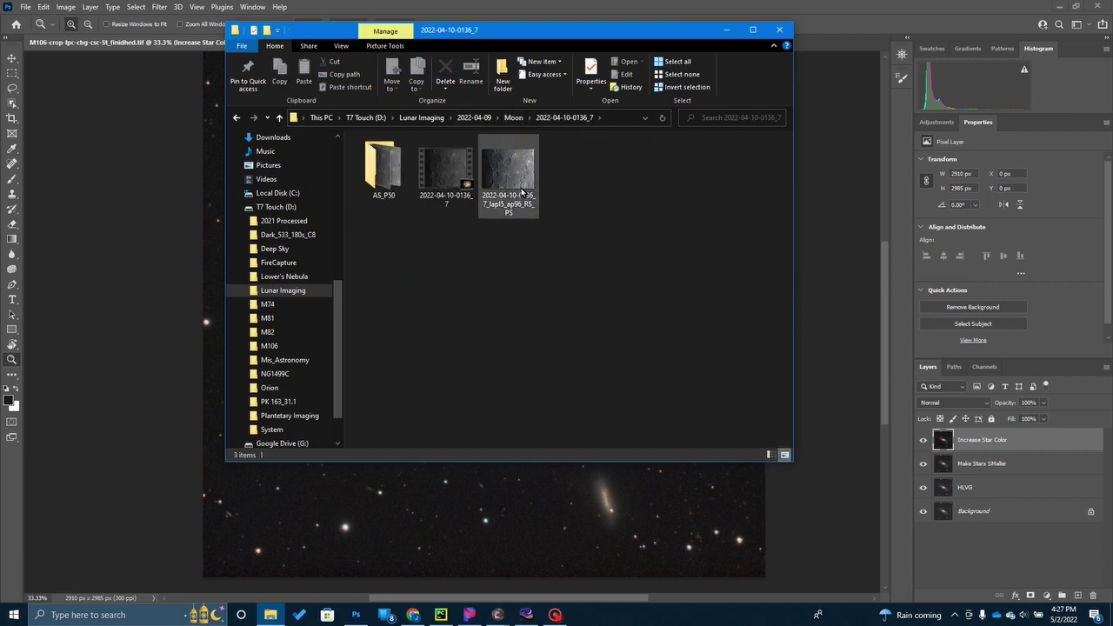
double_click(521, 191)
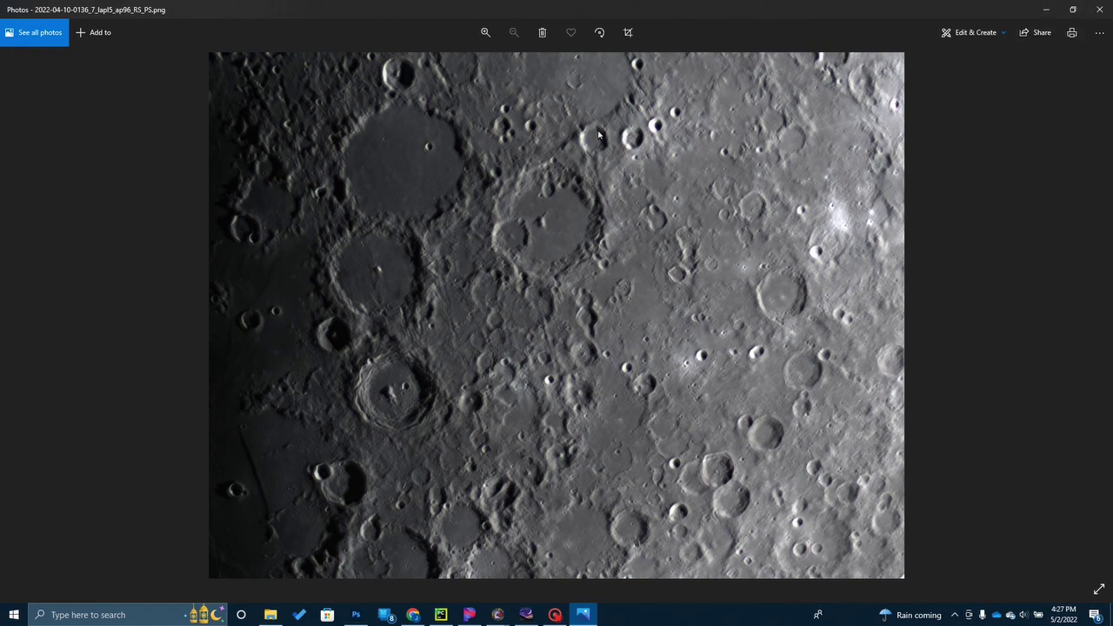
click(1094, 9)
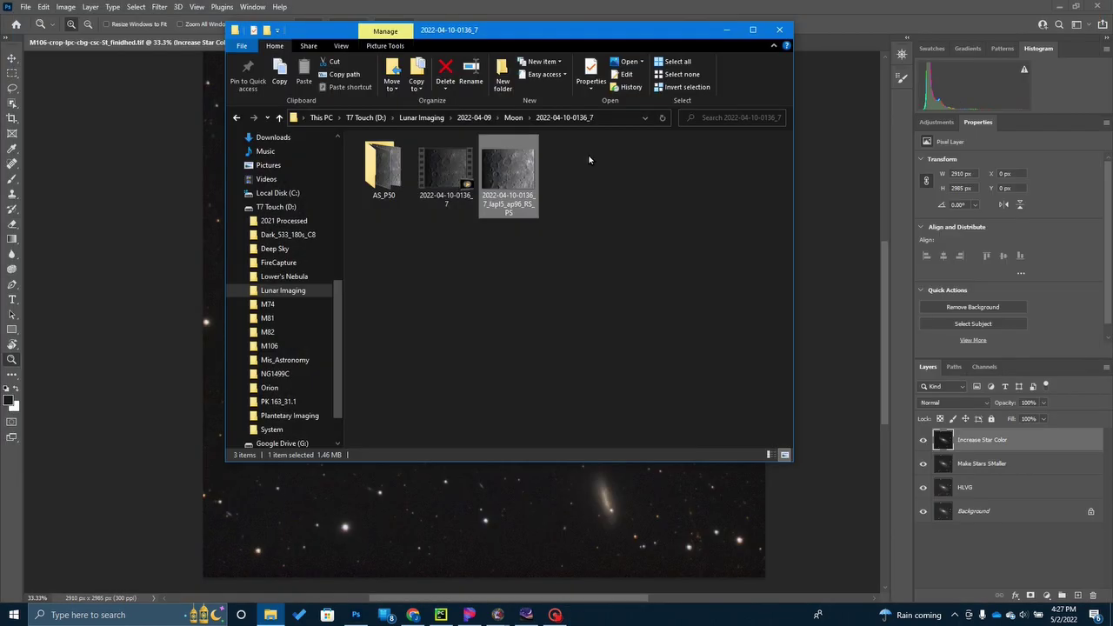
click(513, 118)
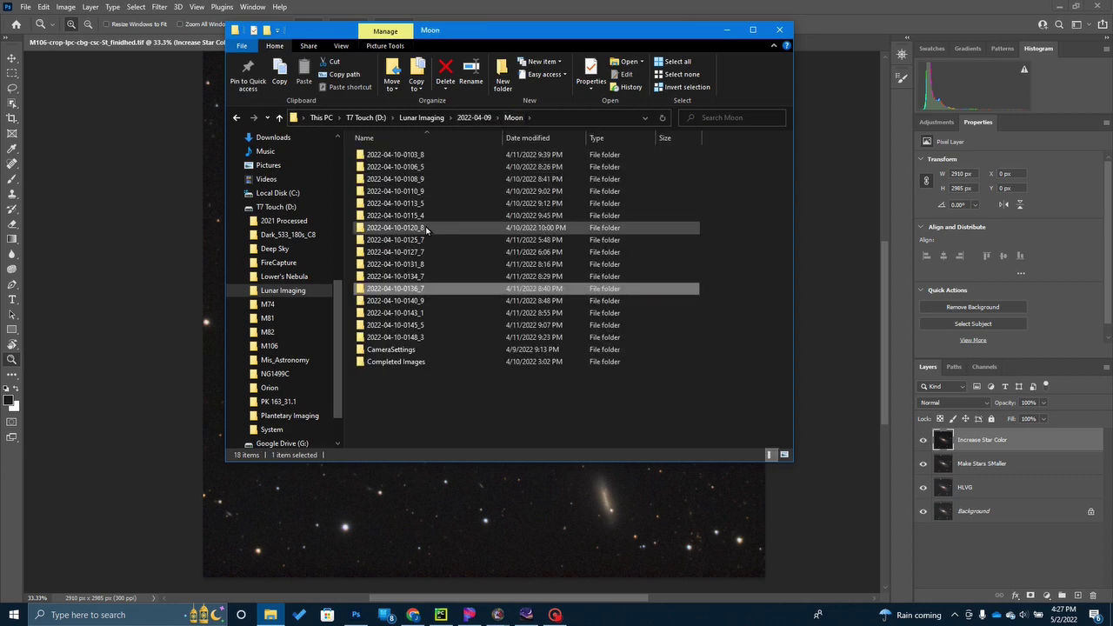
double_click(377, 300)
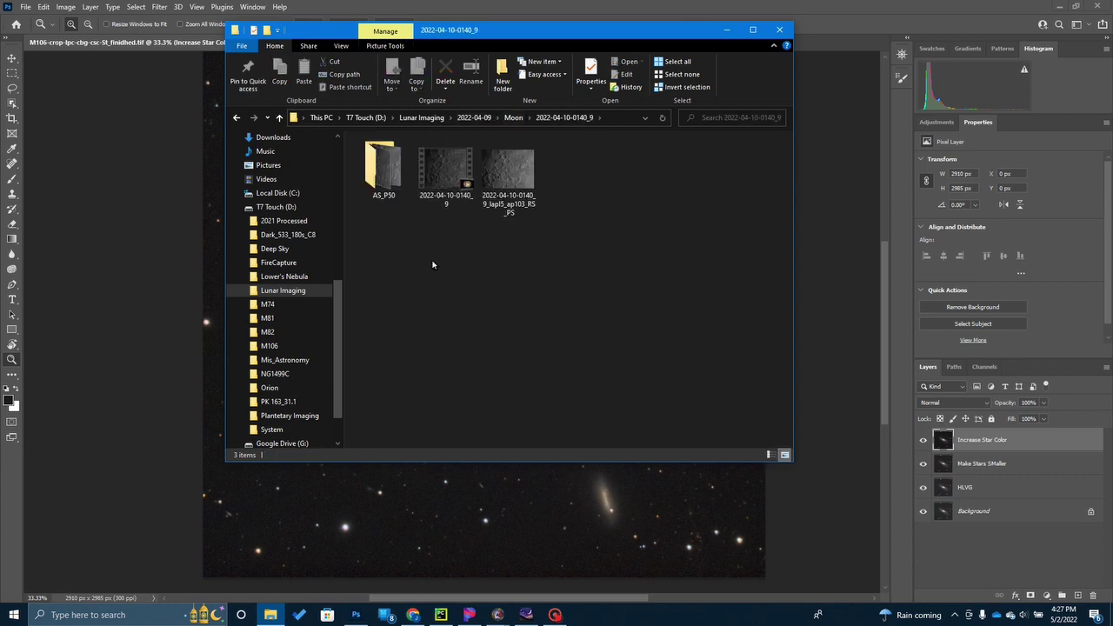
double_click(509, 193)
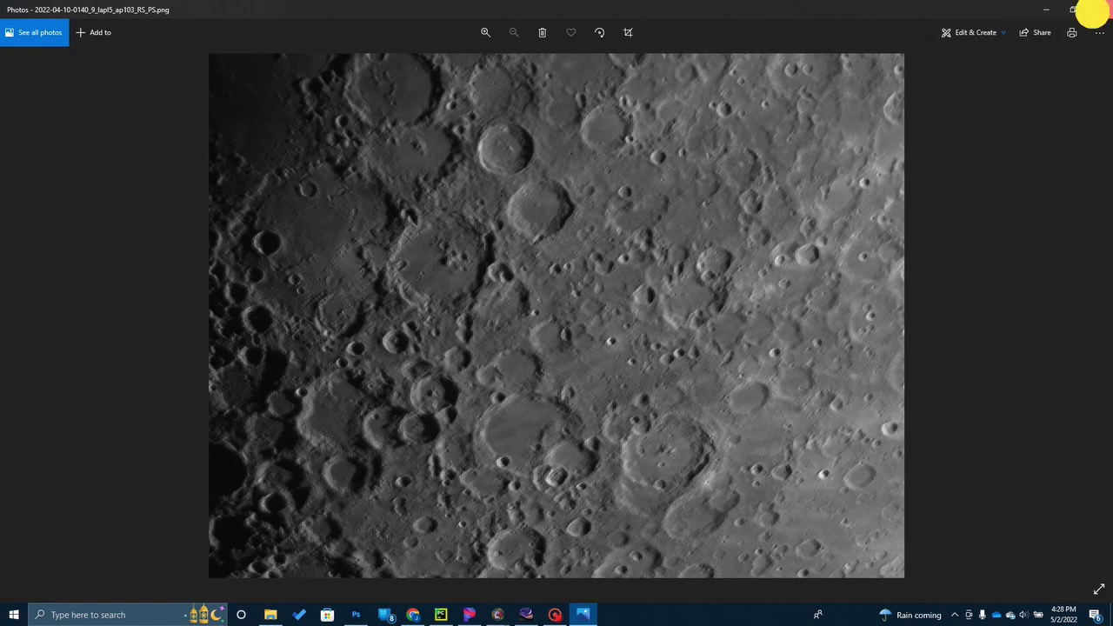
click(1099, 9)
click(511, 118)
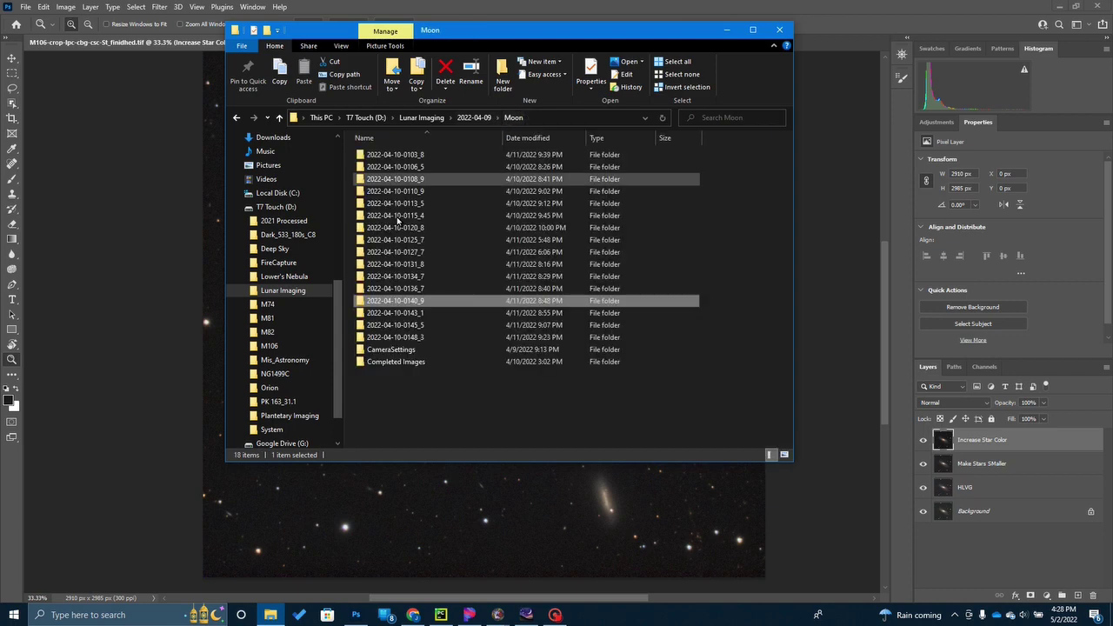
click(387, 327)
double_click(387, 328)
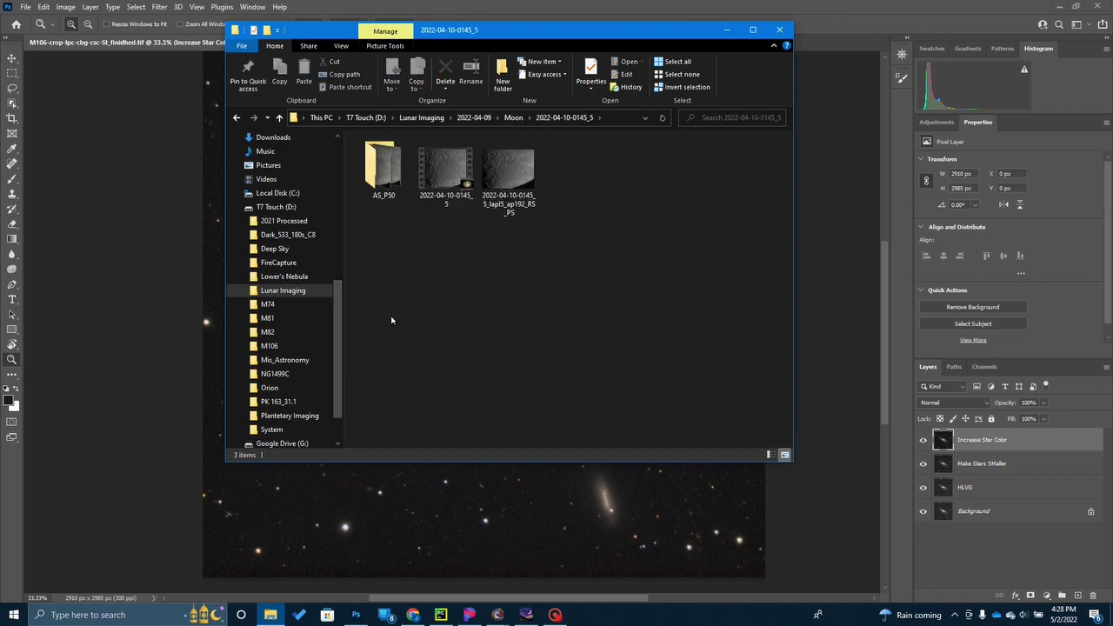
double_click(512, 176)
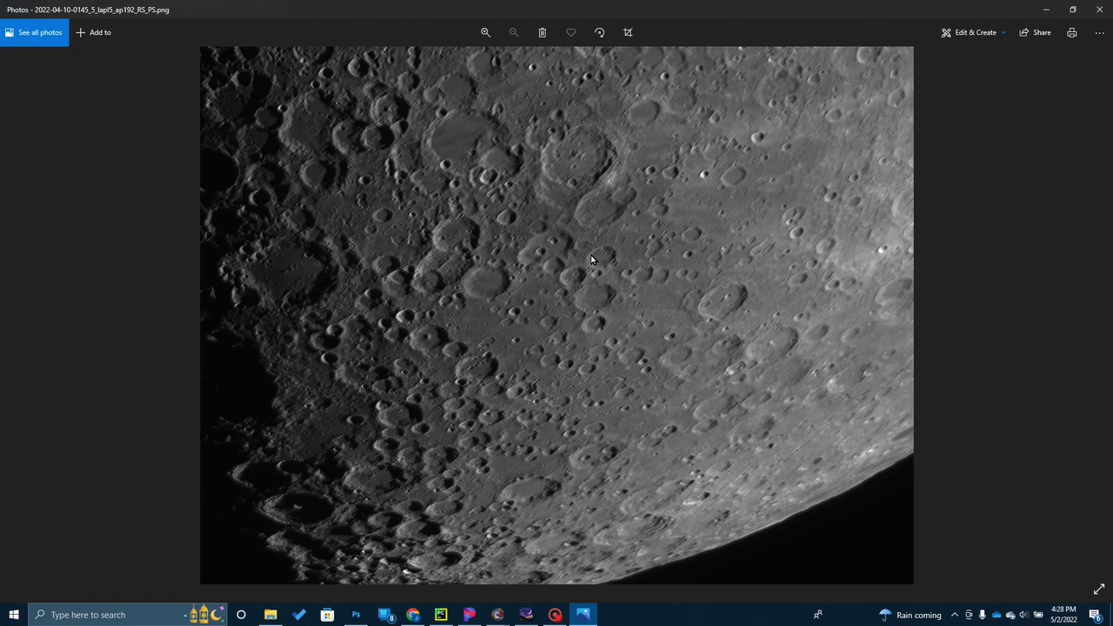
click(1099, 9)
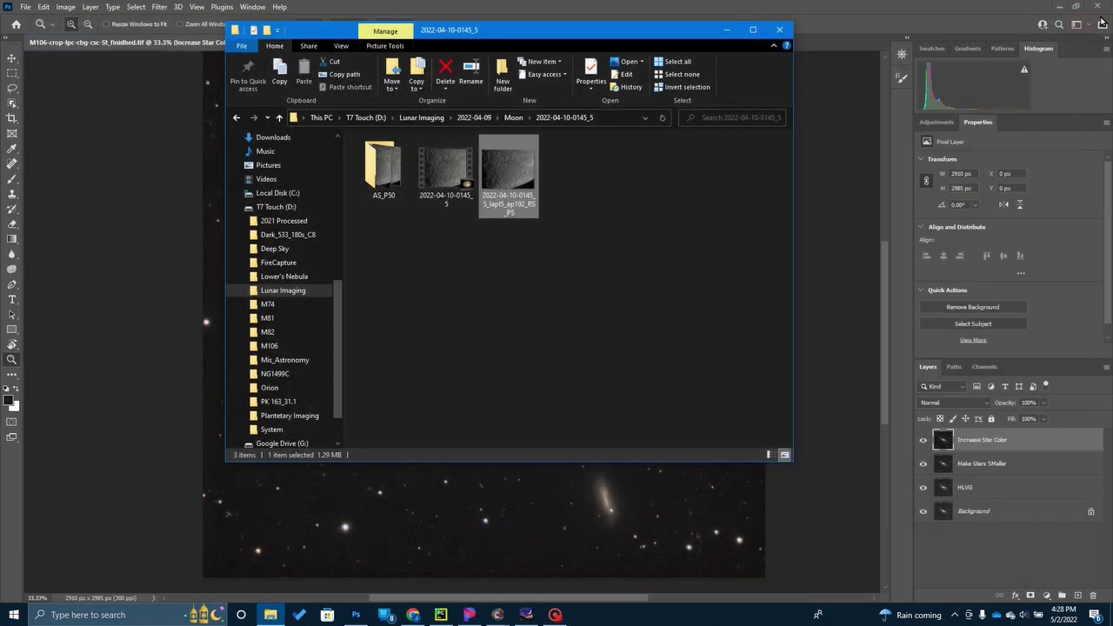
click(779, 29)
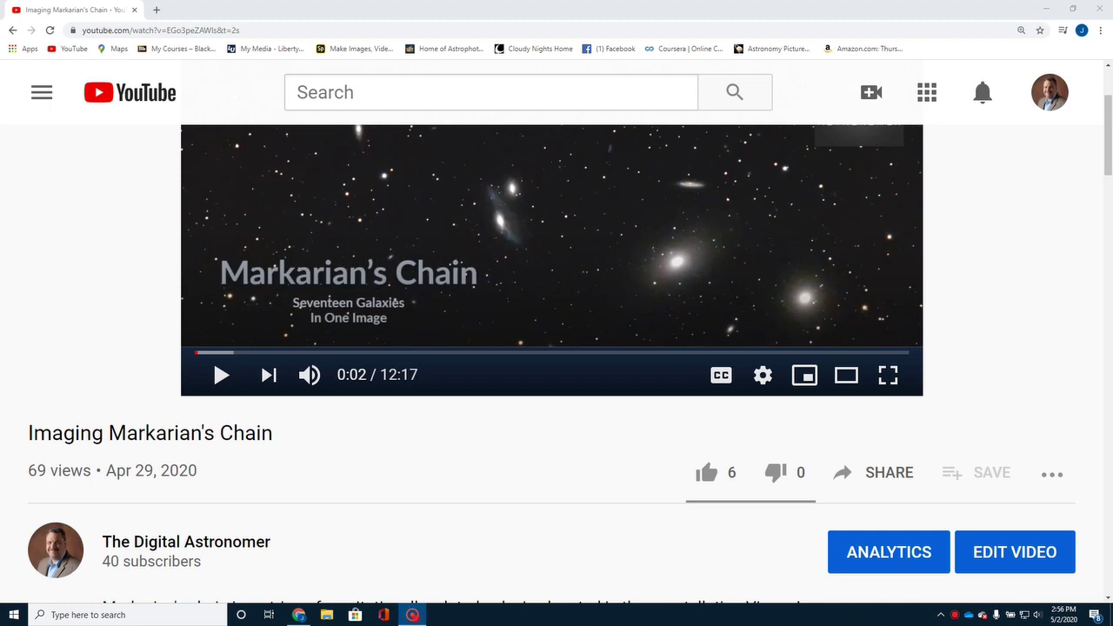
Scroll the Imaging Markarian's Chain video page up and back down.
scroll(109, 246, up, 2)
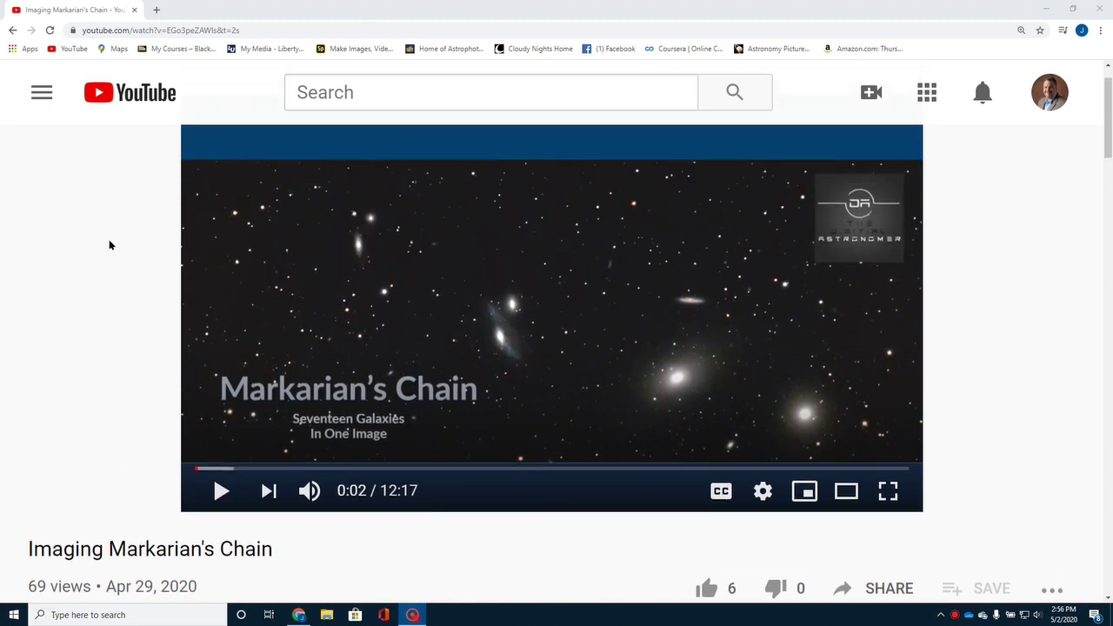
scroll(109, 246, up, 1)
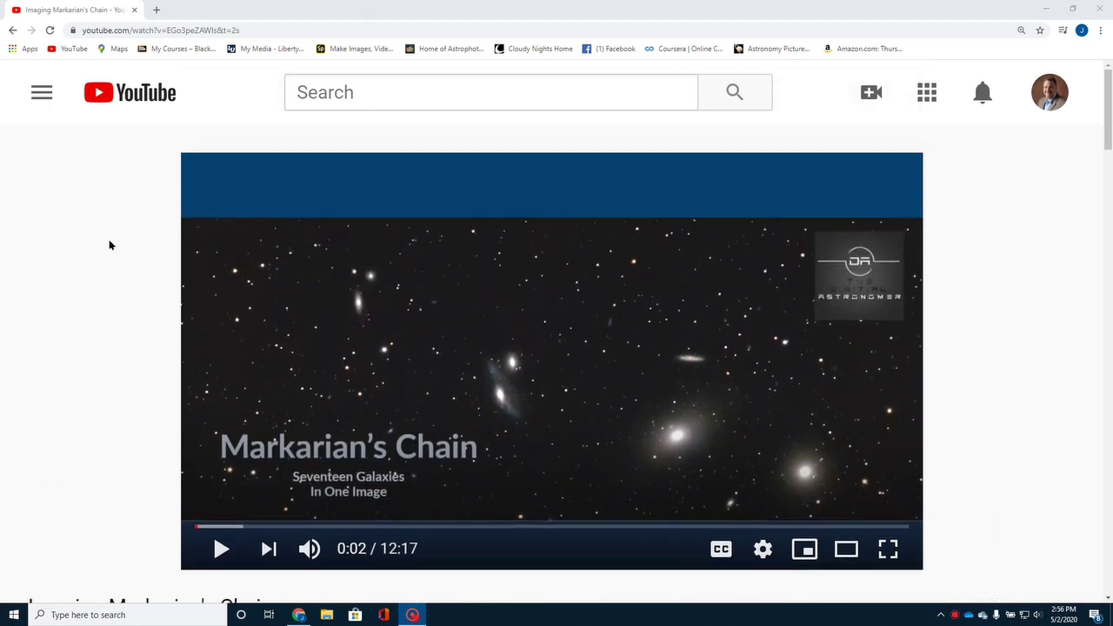
scroll(109, 245, down, 2)
scroll(204, 331, down, 1)
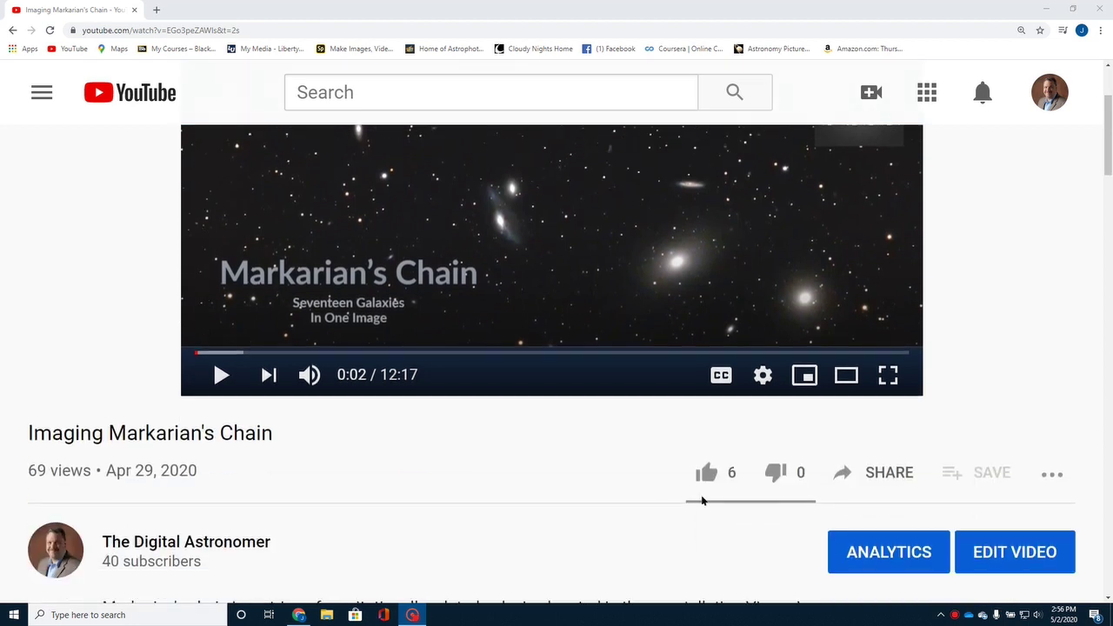